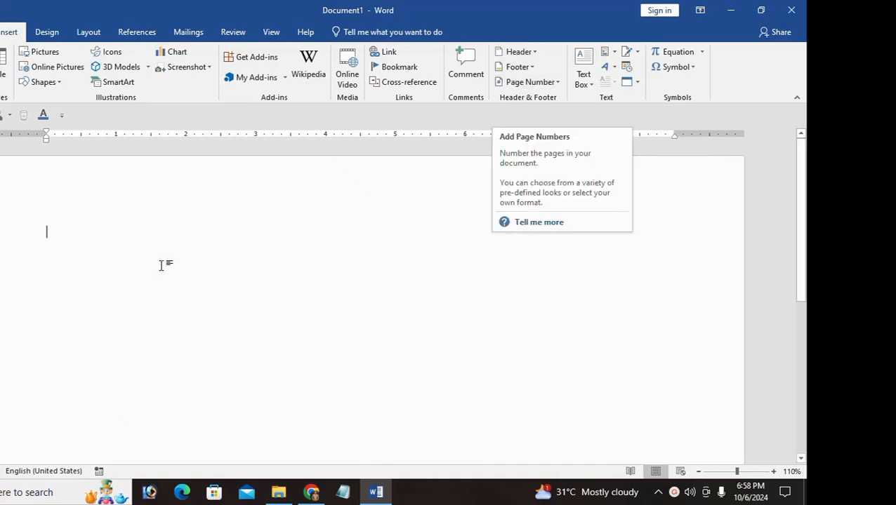
# Enter the filler text "Fjasdfjasdlfjl;askfasd" on the first line of the blank document
pyautogui.keyDown('ctrl'); pyautogui.scroll(-6, 161, 265); pyautogui.keyUp('ctrl')
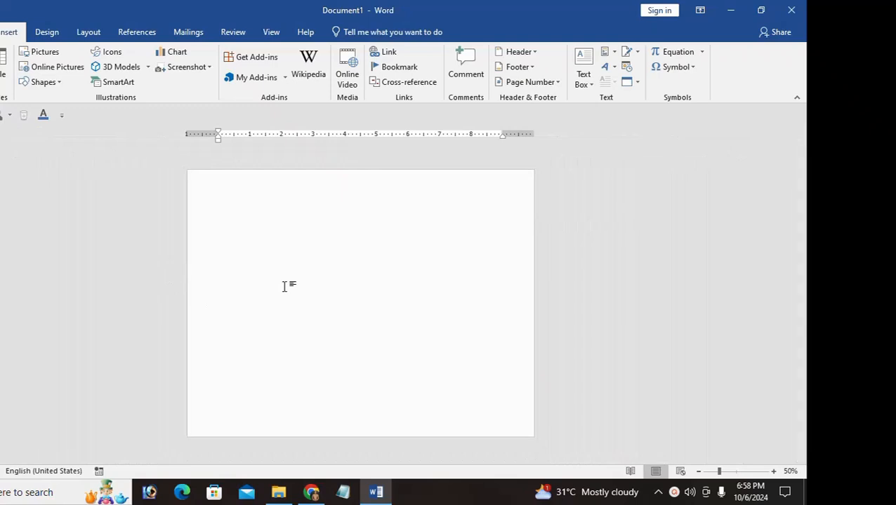
pyautogui.write('Fjasdfjasdlfj;askfasd')
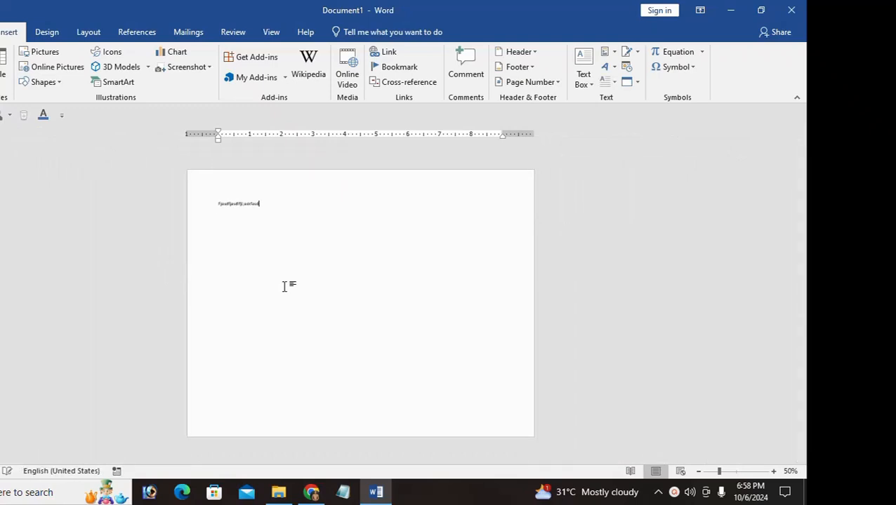
pyautogui.keyDown('ctrl'); pyautogui.scroll(9, 284, 287); pyautogui.keyUp('ctrl')
pyautogui.keyDown('ctrl'); pyautogui.scroll(6, 94, 267); pyautogui.keyUp('ctrl')
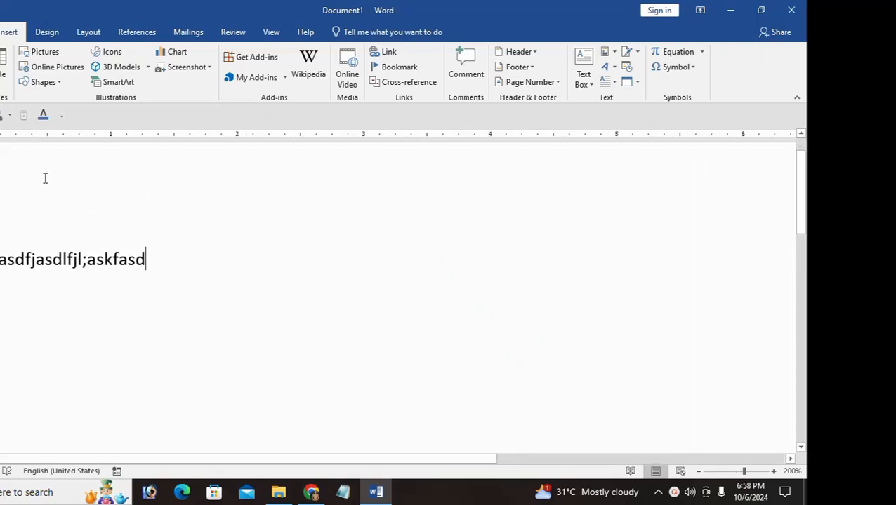
pyautogui.keyDown('ctrl'); pyautogui.scroll(-9, 68, 212); pyautogui.keyUp('ctrl')
pyautogui.keyDown('ctrl'); pyautogui.scroll(-3, 69, 212); pyautogui.keyUp('ctrl')
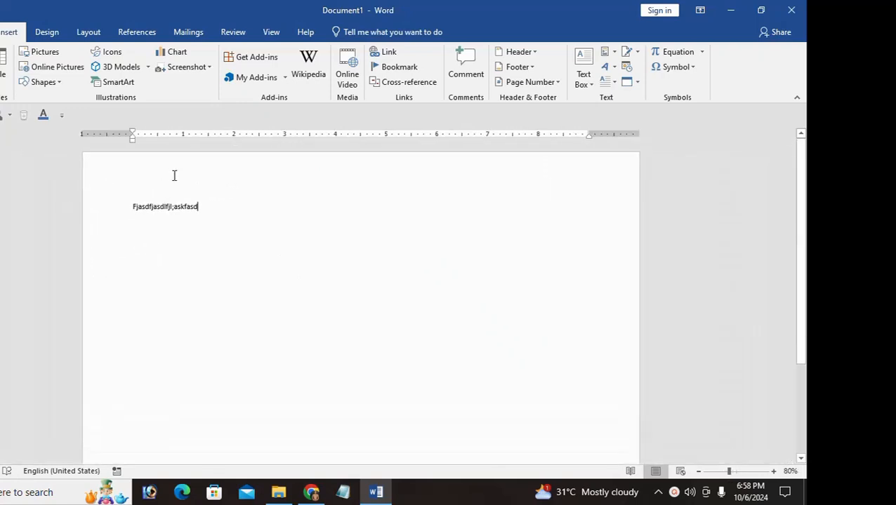
pyautogui.scroll(-5, 196, 200)
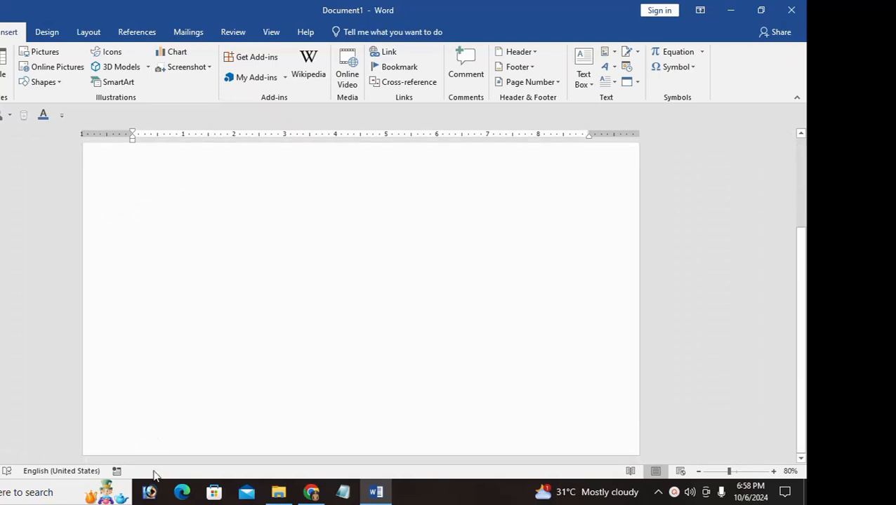
pyautogui.scroll(5, 197, 393)
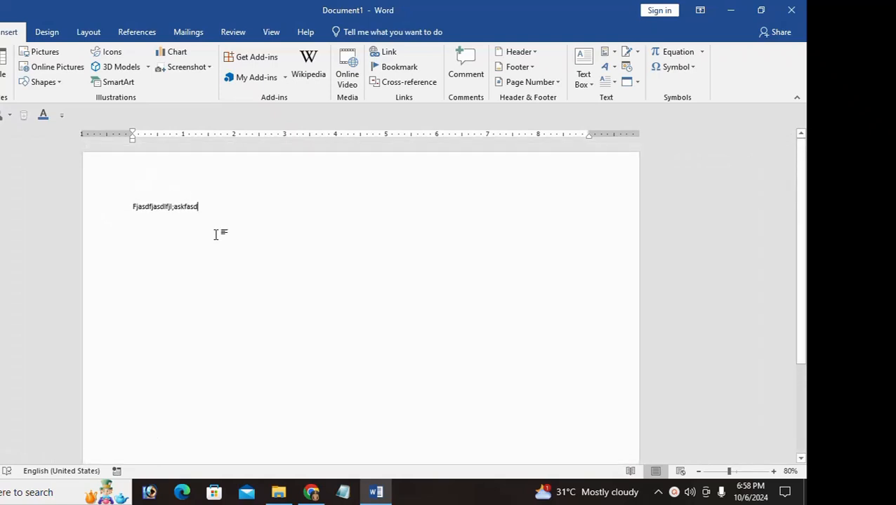
# Append "asf" to the first line and add short filler lines such as "Asdf" and "Fasdf", with blank lines between, running onto the following page
pyautogui.write('asf')
pyautogui.press('Return')
pyautogui.write('asdf asdf as df asdf')
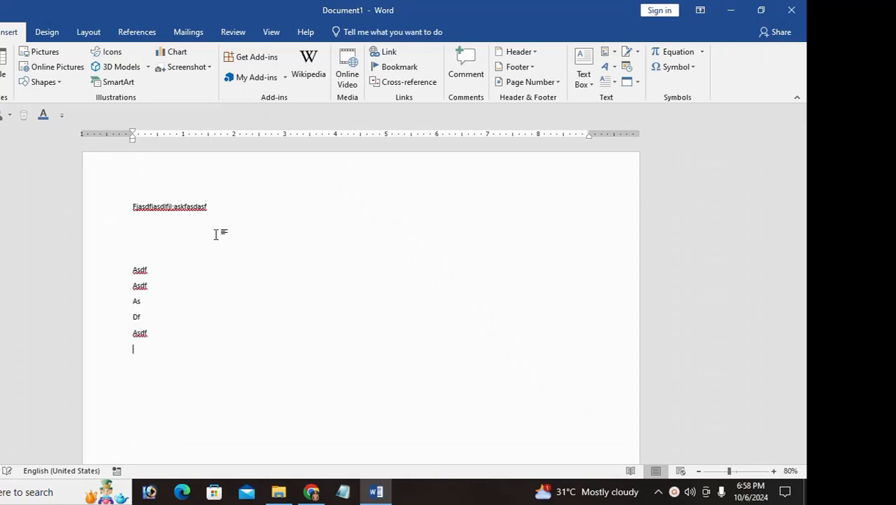
pyautogui.press('Return')
pyautogui.press('Return')
pyautogui.press('Return')
pyautogui.press('Return')
pyautogui.write('asd f asdf asdf as fasdf asd fas df')
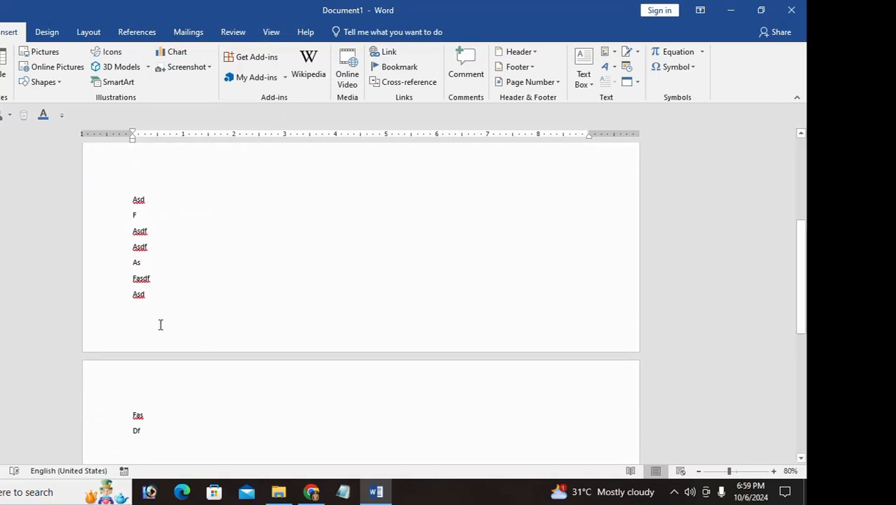
pyautogui.scroll(3, 166, 320)
pyautogui.scroll(1, 167, 319)
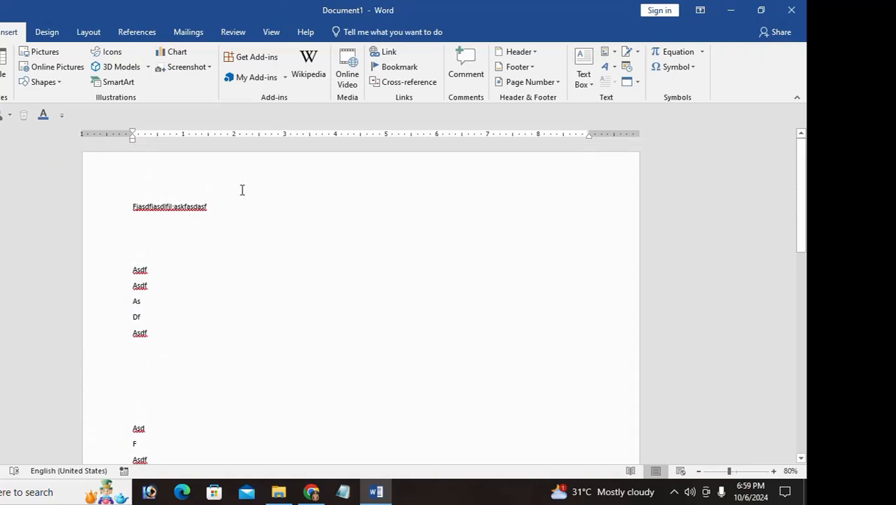
# Select the filler text from the first line down to the first "Asd" line
pyautogui.moveTo(150, 210); pyautogui.dragTo(192, 438)
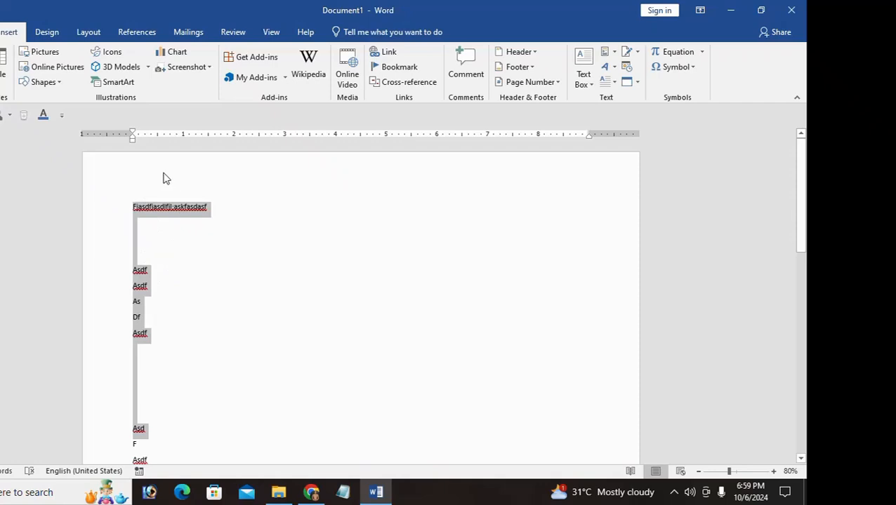
pyautogui.scroll(-5, 228, 242)
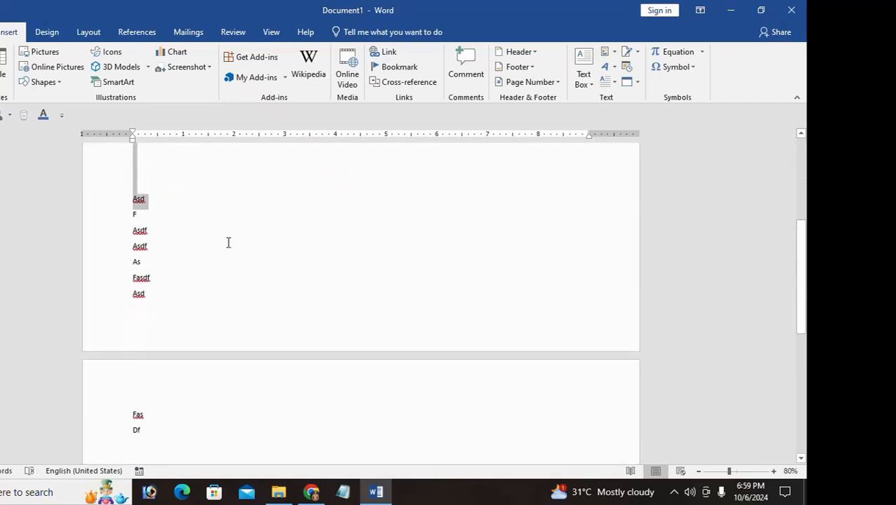
pyautogui.scroll(-3, 229, 242)
pyautogui.scroll(5, 218, 190)
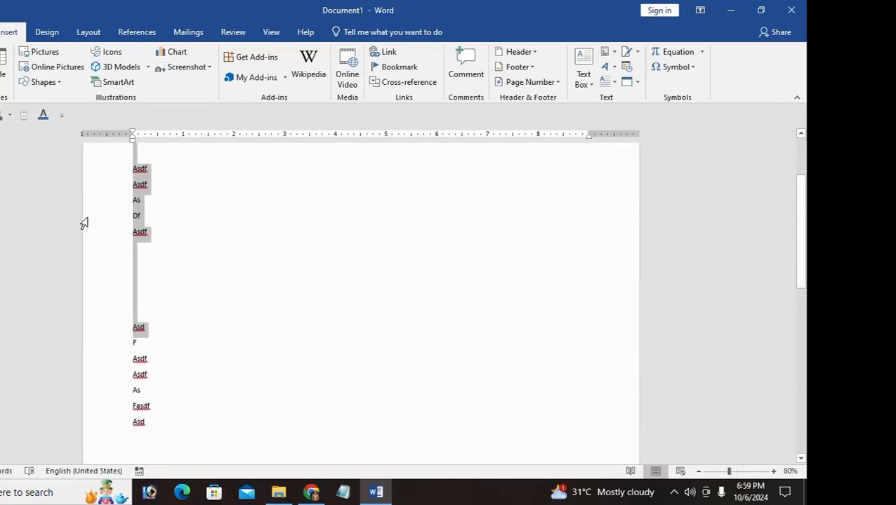
pyautogui.scroll(3, 84, 224)
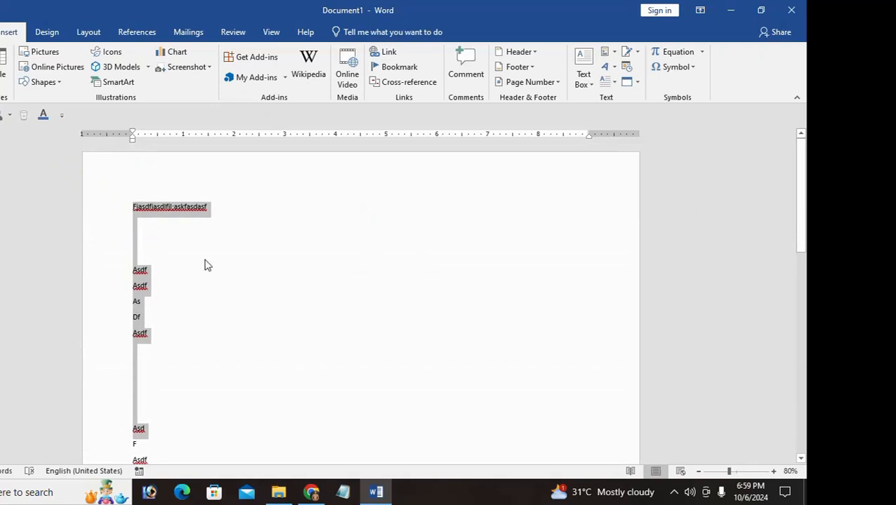
# Extend the first line with random filler characters until the text wraps onto a second line
pyautogui.click(233, 203)
pyautogui.write('sd f;sdafk;ksdl fk')
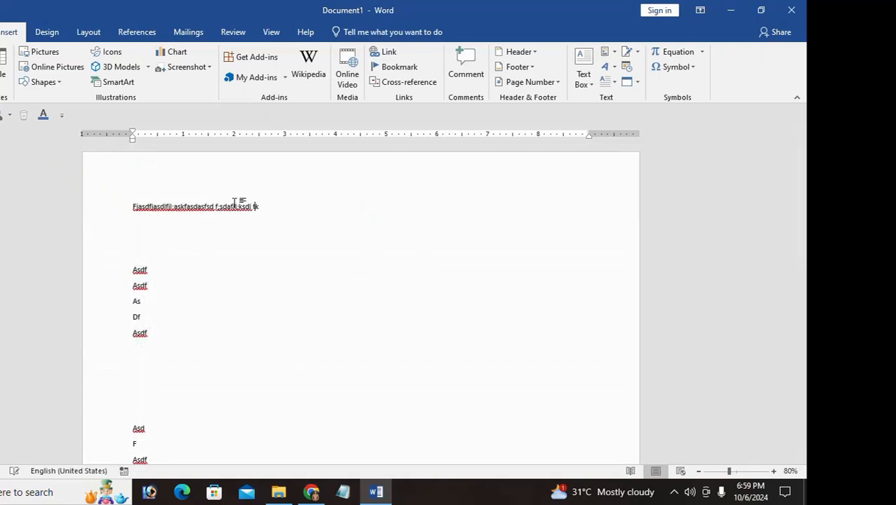
pyautogui.write('ls fl;jas l;afl;kasidflki asdf jl;asjdf ;ajsdlf ja;lsdf;lasj;d')
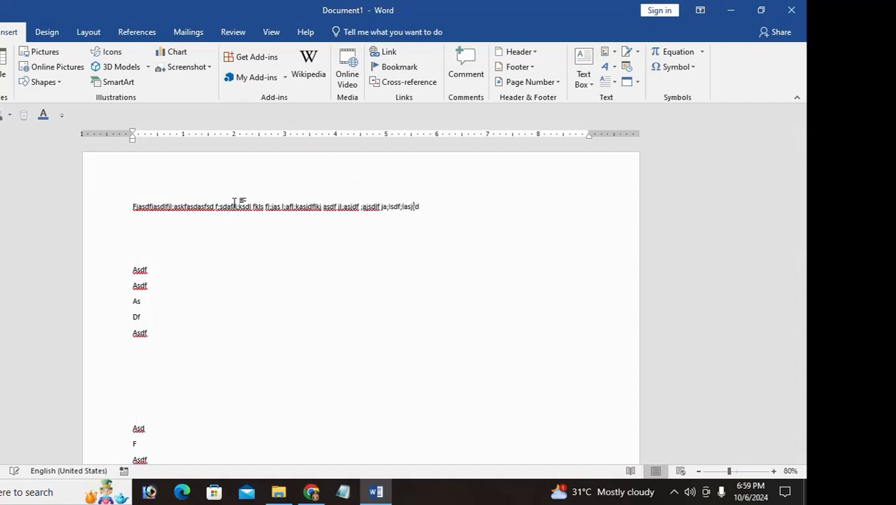
pyautogui.write(' ;lais;lfjl;asdf ;lasidf; ajsd;l ja;lsdf;lasdif ;las')
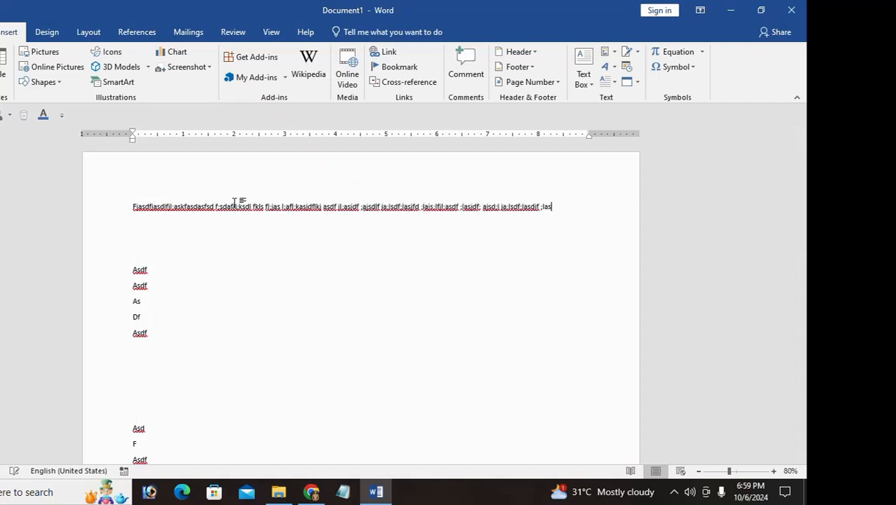
pyautogui.write('as;dfjfasdfj;lasdf')
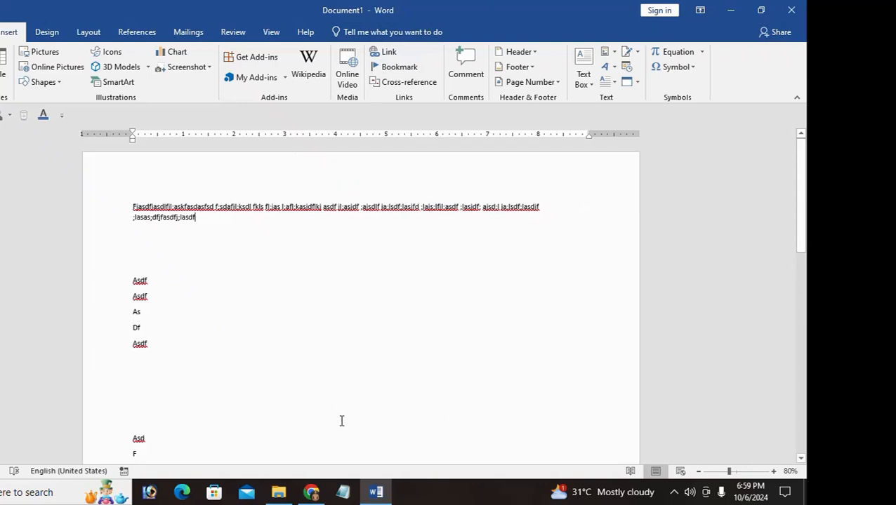
# Delete all the filler text from the document
pyautogui.scroll(-8, 361, 220)
pyautogui.scroll(5, 273, 189)
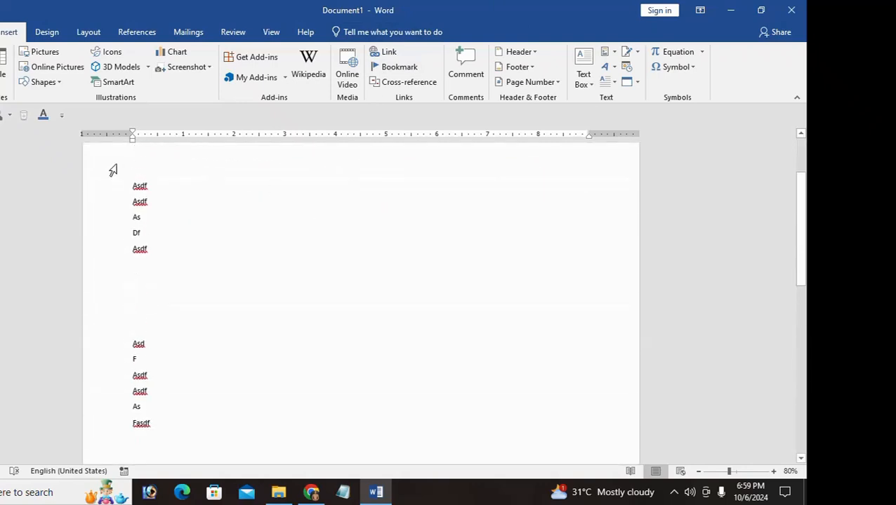
pyautogui.scroll(3, 596, 218)
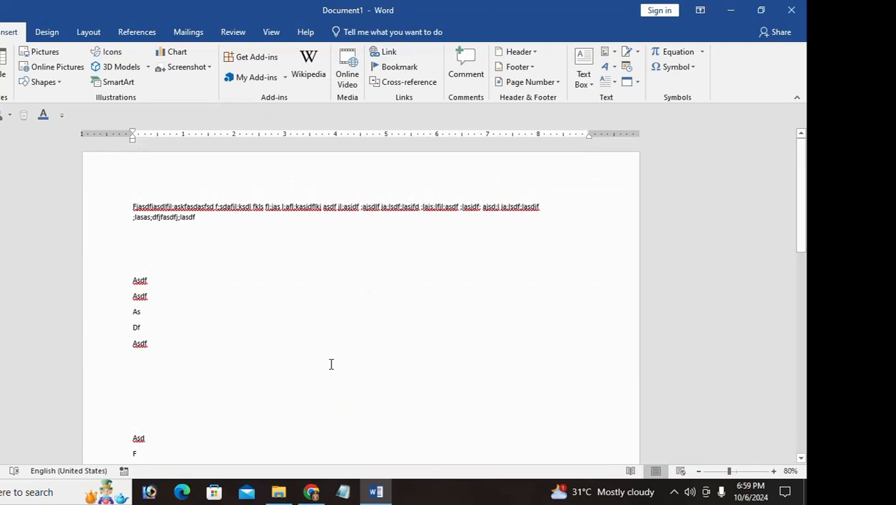
pyautogui.hotkey('ctrl', 'a')
pyautogui.press('Delete')
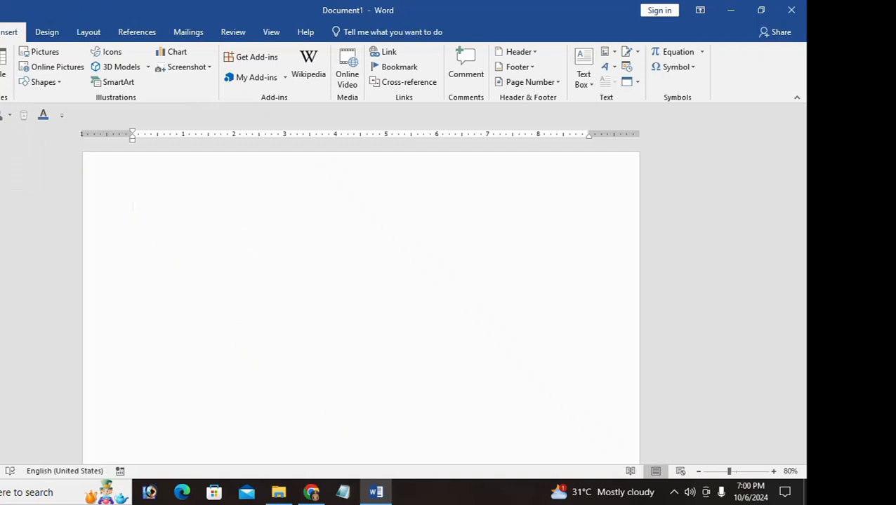
# Enter the filler text "L;asjf;lasdl;fj;lsakfj;lsda" at the start of the first blank page
pyautogui.scroll(-5, 360, 302)
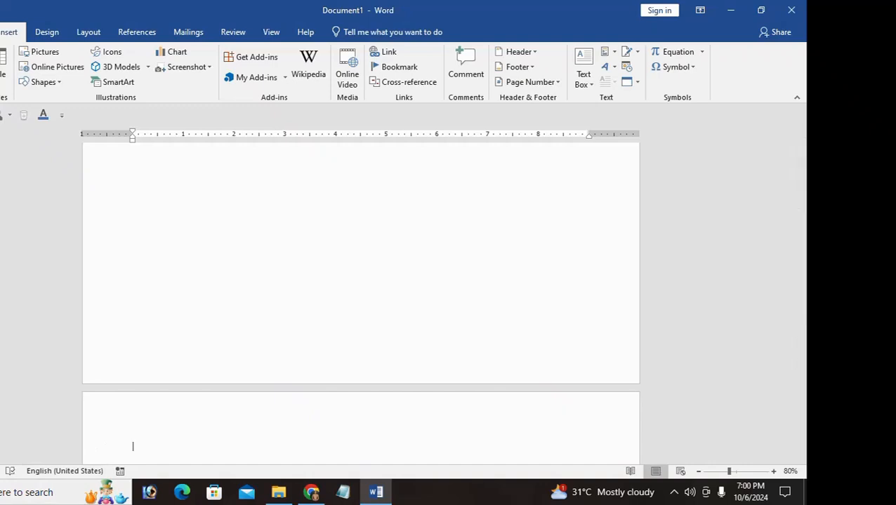
pyautogui.scroll(2, 361, 288)
pyautogui.scroll(-2, 360, 287)
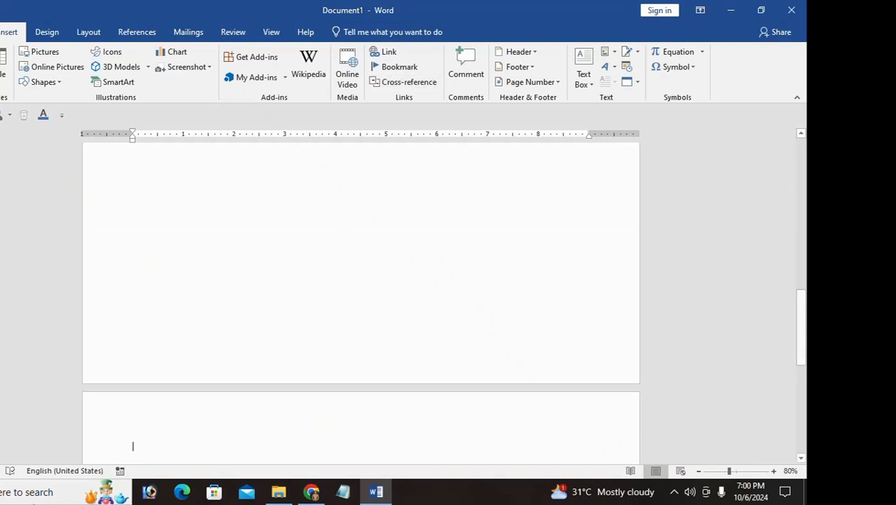
pyautogui.scroll(3, 236, 311)
pyautogui.scroll(2, 237, 311)
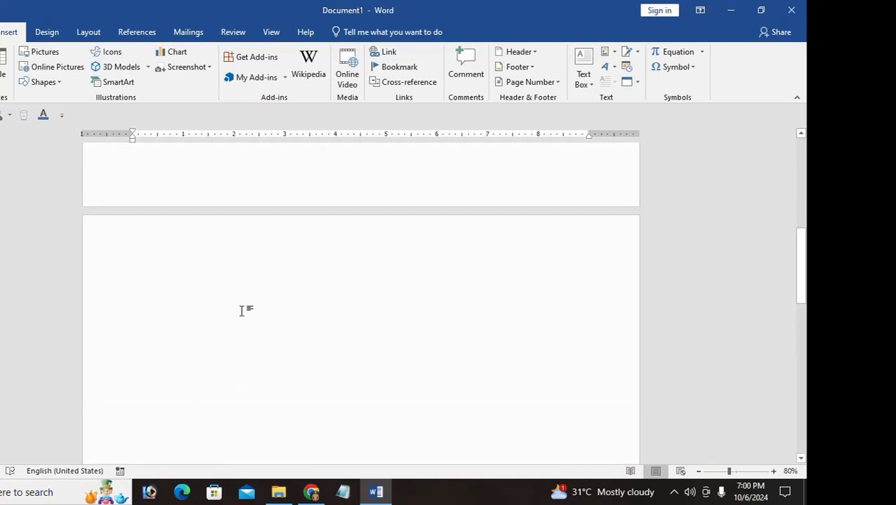
pyautogui.scroll(8, 286, 236)
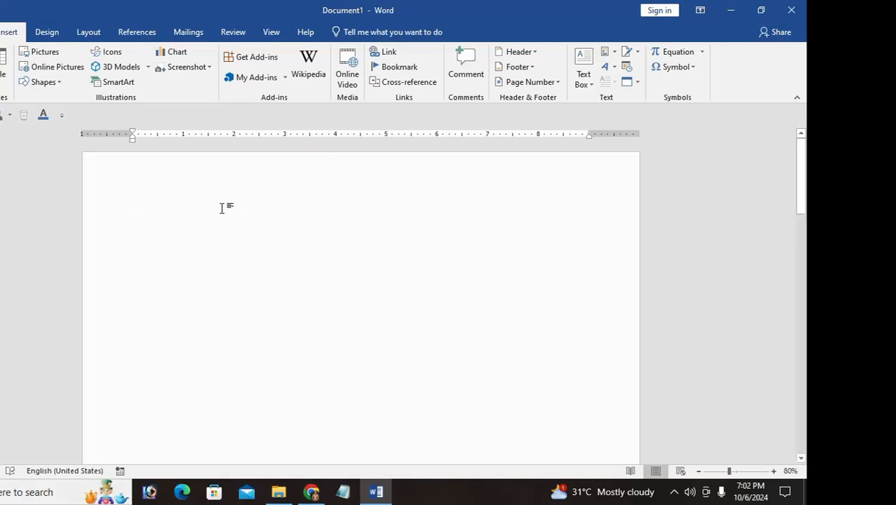
pyautogui.write('L;asjf;lasdl;fj;lsakfj;lsda')
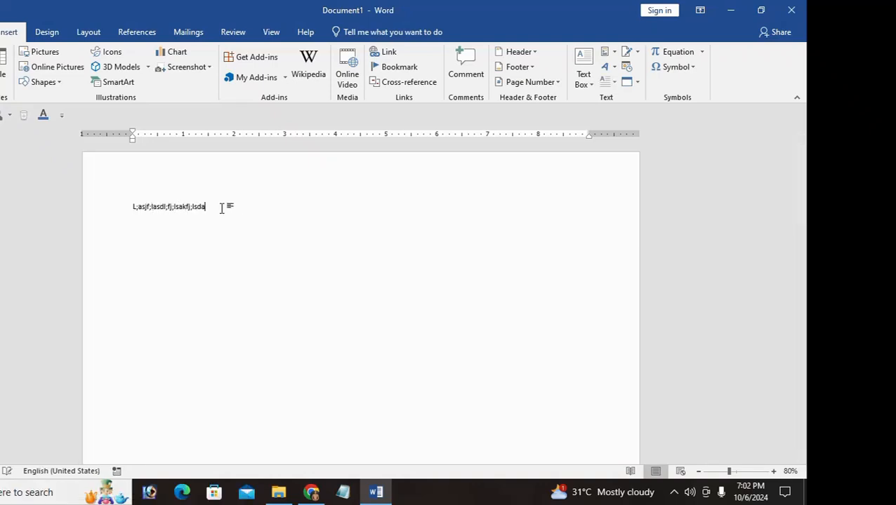
# Replace the filler line with sample paragraphs generated by the =rand function
pyautogui.hotkey('ctrl', 'a')
pyautogui.press('BackSpace')
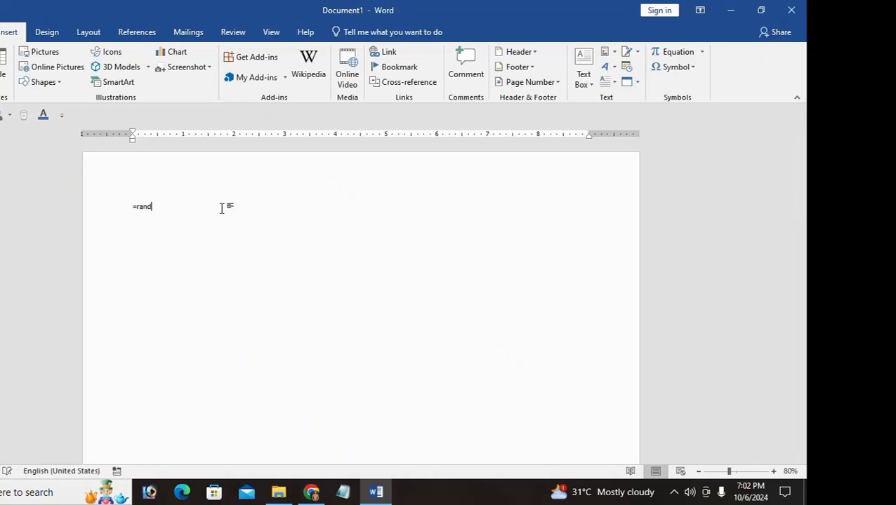
pyautogui.press('Return')
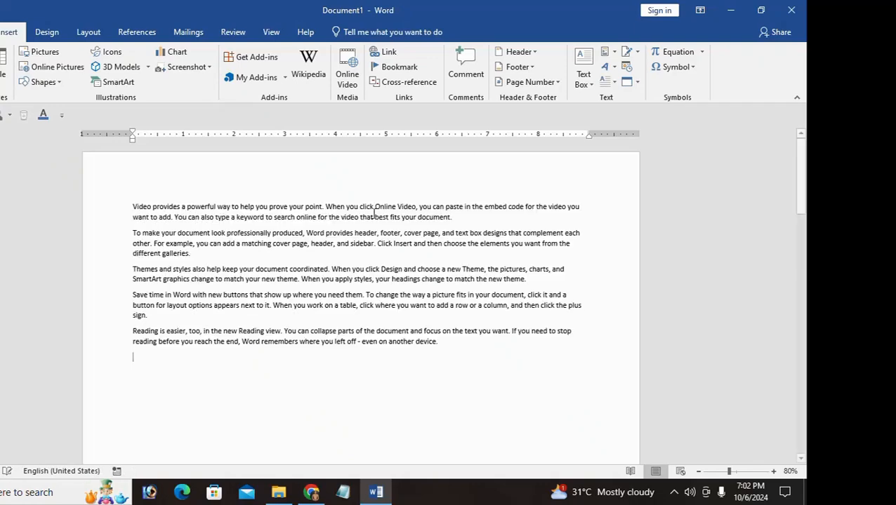
pyautogui.scroll(10, 294, 384)
pyautogui.scroll(5, 294, 288)
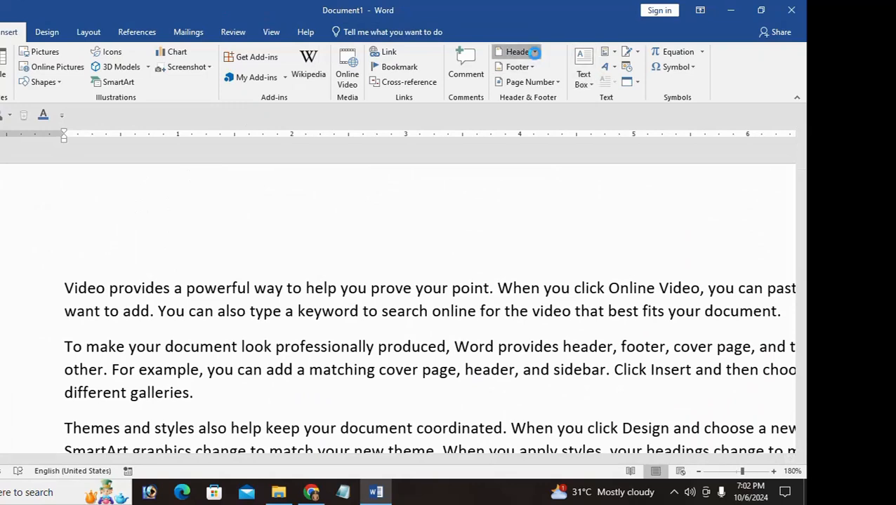
# Insert the built-in Blank header and fill its placeholder with the text "english"
pyautogui.click(534, 52)
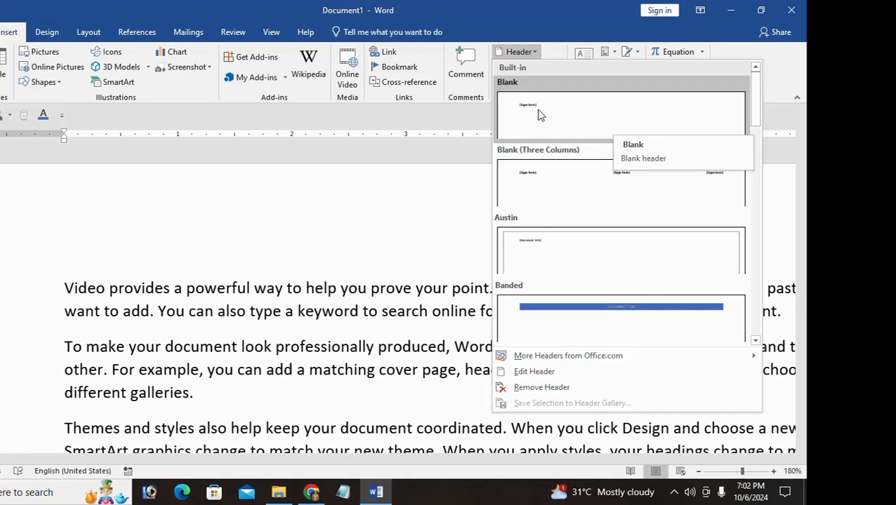
pyautogui.click(561, 124)
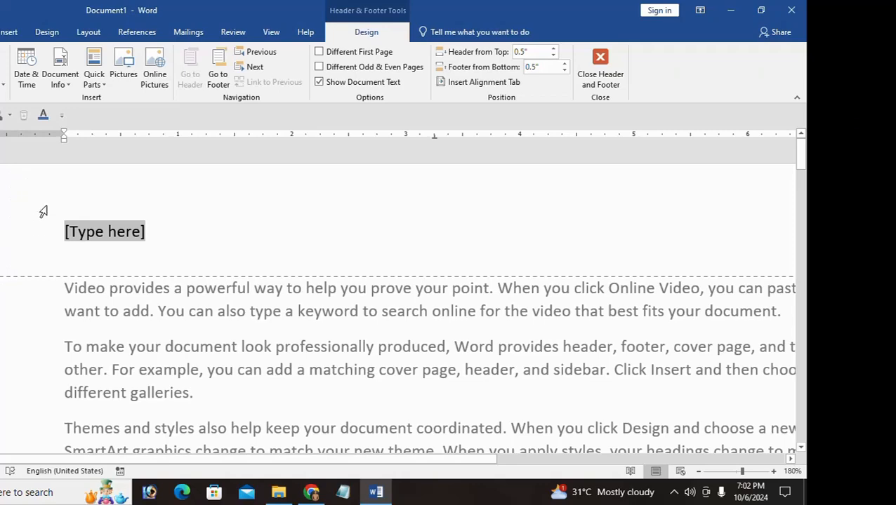
pyautogui.click(119, 234)
pyautogui.write('english')
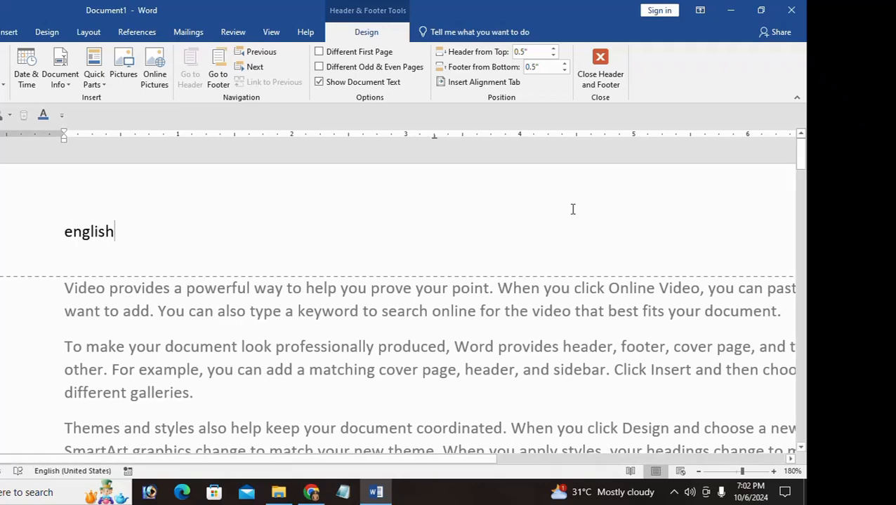
# Insert the built-in Blank footer, fill its placeholder with a person's first name, centre it and return to the document body
pyautogui.scroll(-5, 188, 260)
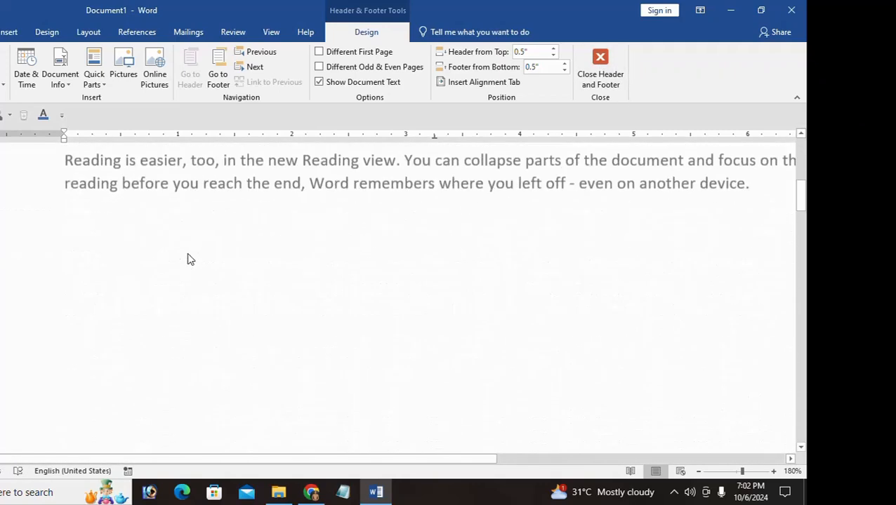
pyautogui.scroll(-5, 188, 260)
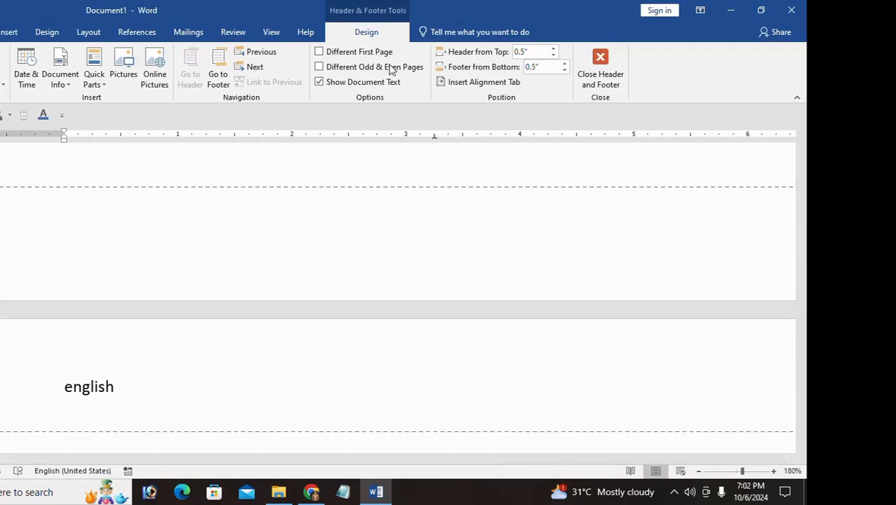
pyautogui.click(0, 68)
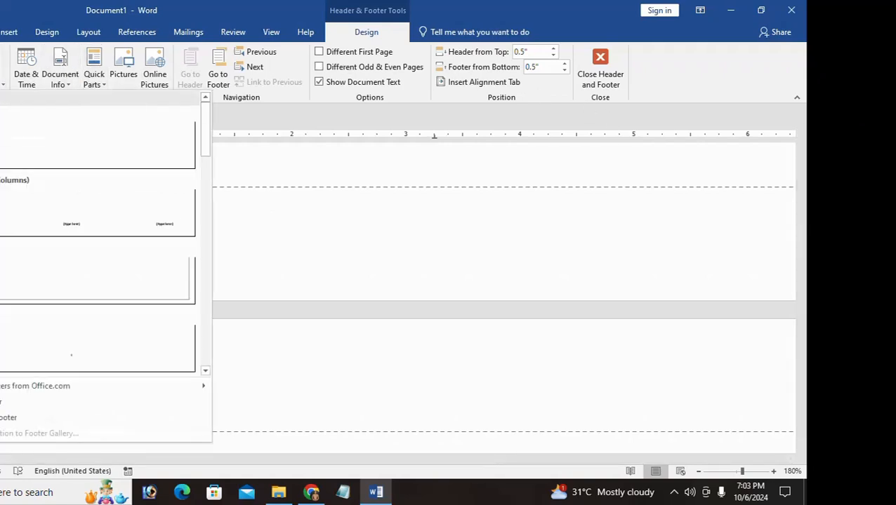
pyautogui.click(99, 144)
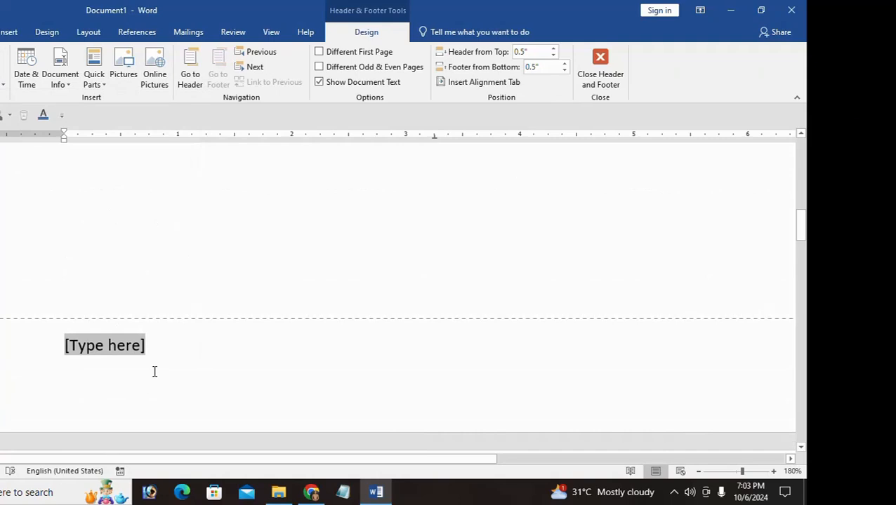
pyautogui.write('Elig')
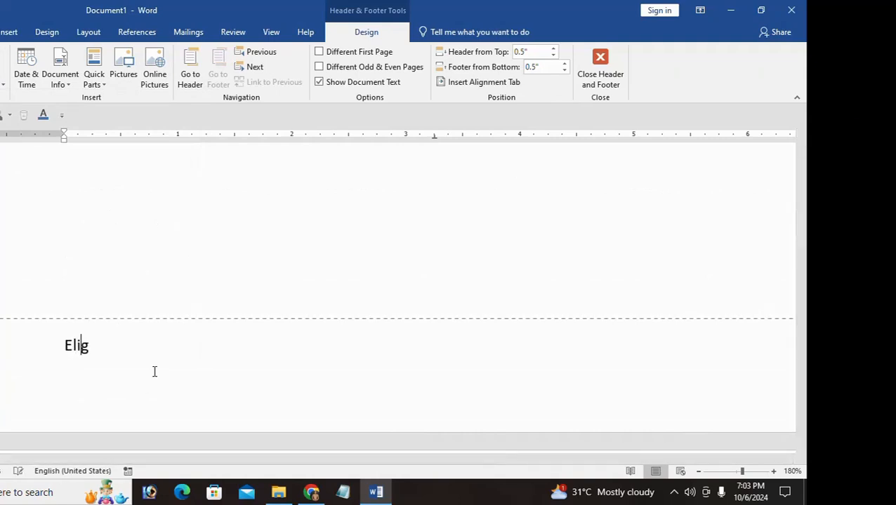
pyautogui.press('BackSpace')
pyautogui.write('zibeth')
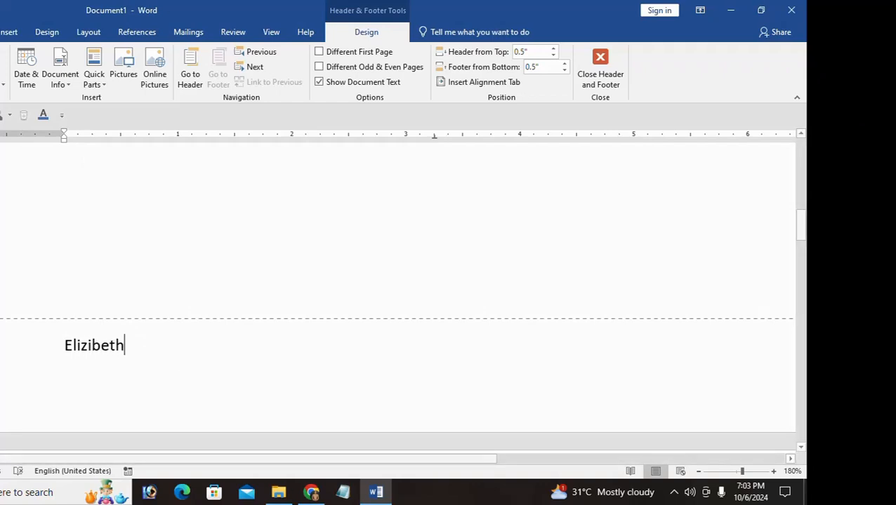
pyautogui.hotkey('ctrl', 'e')
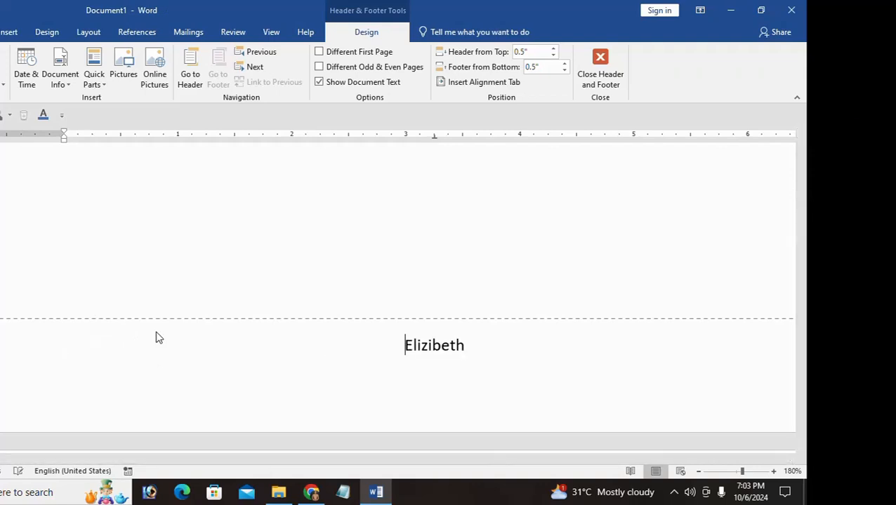
pyautogui.click(600, 65)
# Examine the header and footer text on each page of the document
pyautogui.scroll(3, 155, 263)
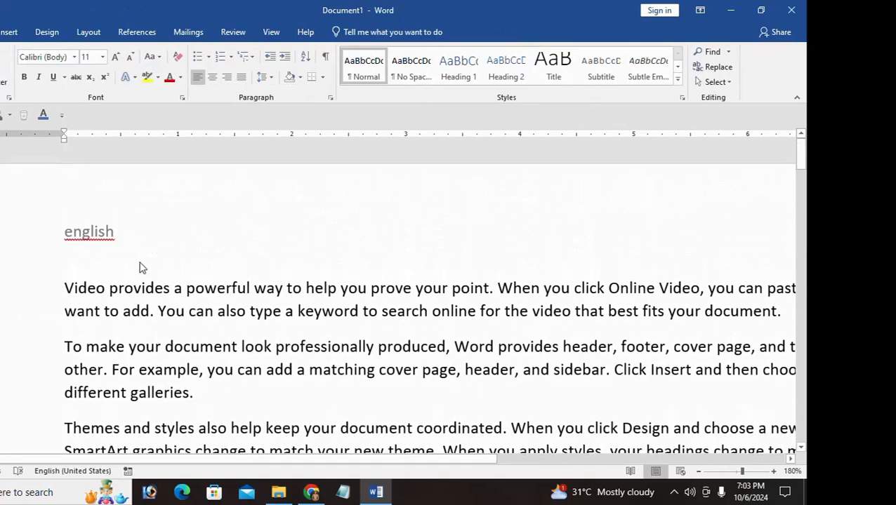
pyautogui.scroll(-8, 84, 231)
pyautogui.scroll(4, 111, 233)
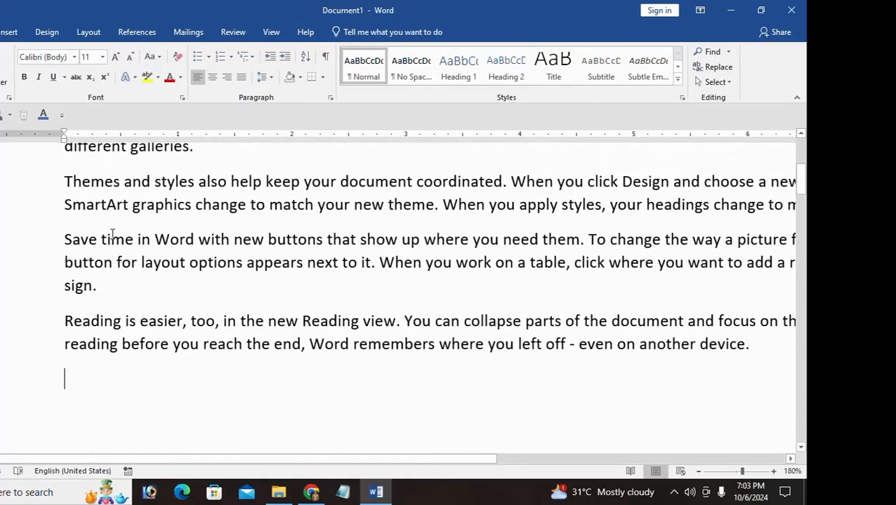
pyautogui.scroll(-10, 112, 233)
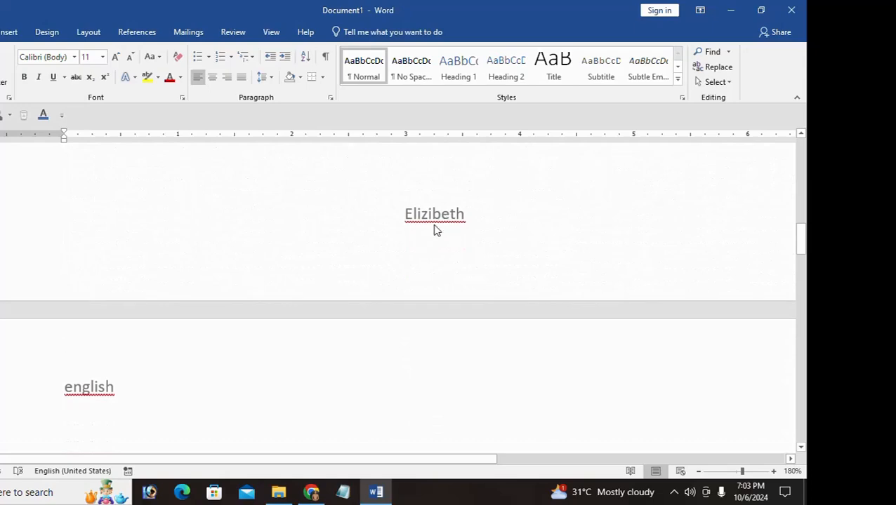
pyautogui.scroll(-2, 100, 382)
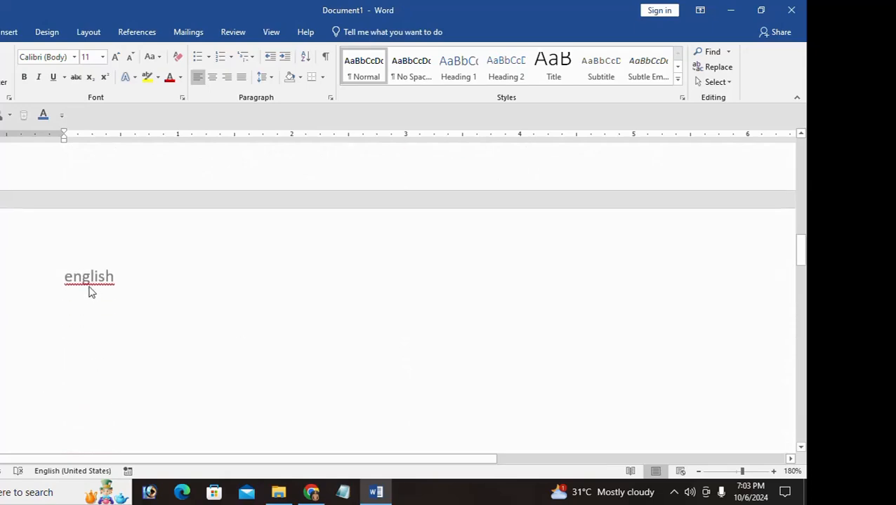
pyautogui.scroll(-8, 90, 290)
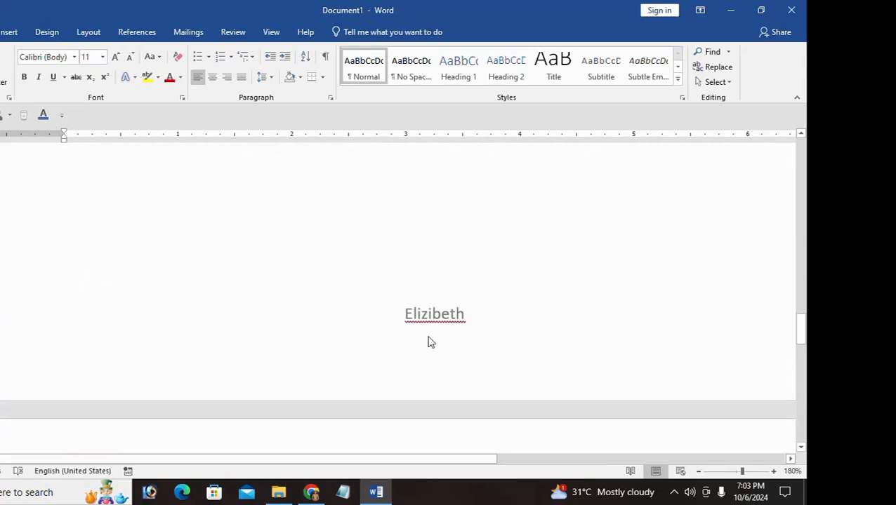
pyautogui.scroll(-6, 428, 337)
pyautogui.scroll(2, 78, 223)
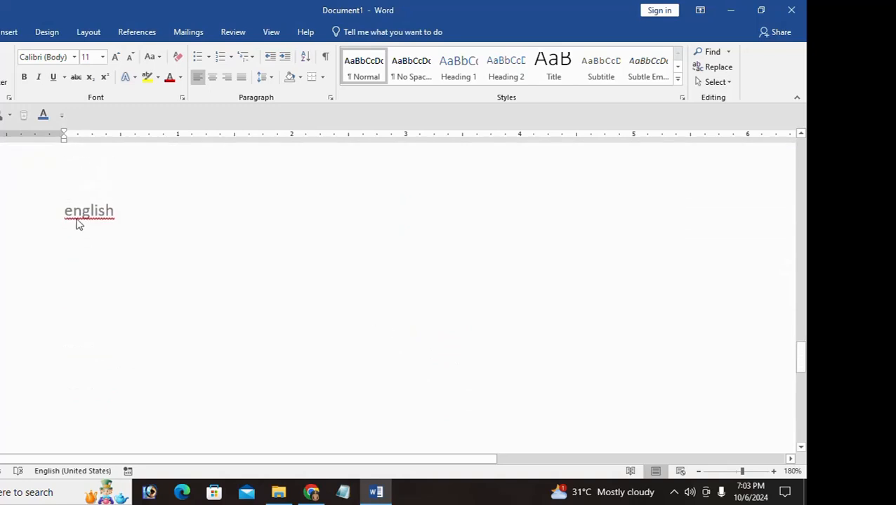
pyautogui.scroll(-5, 84, 411)
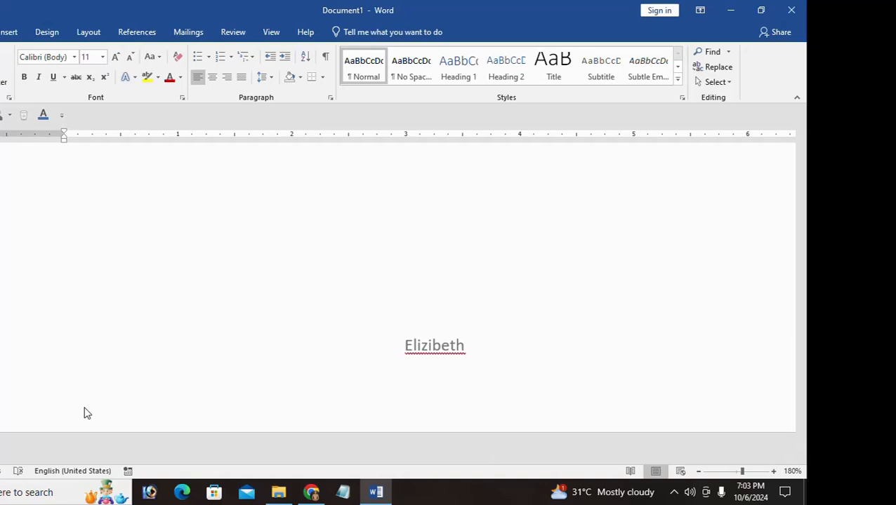
pyautogui.scroll(10, 114, 380)
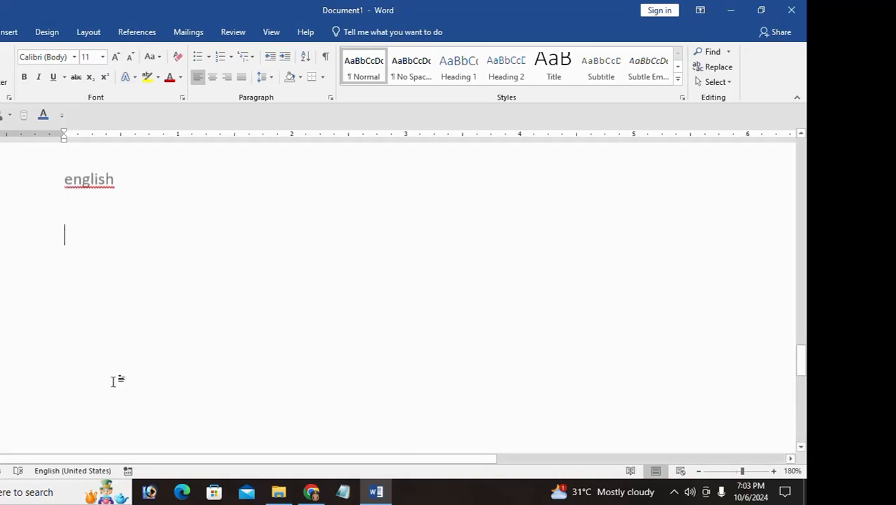
pyautogui.scroll(3, 113, 381)
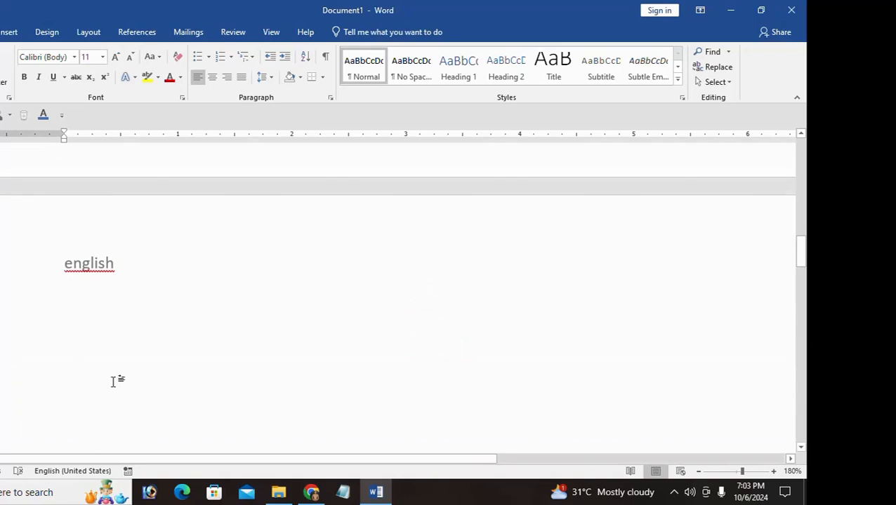
# Undo the footer, the header, the page breaks and the generated sample paragraphs, back to the plain "=rand()" line
pyautogui.hotkey('ctrl', 'z')
pyautogui.hotkey('ctrl', 'z')
pyautogui.hotkey('ctrl', 'z')
pyautogui.hotkey('ctrl', 'z')
pyautogui.hotkey('ctrl', 'z')
pyautogui.hotkey('ctrl', 'z')
pyautogui.hotkey('ctrl', 'z')
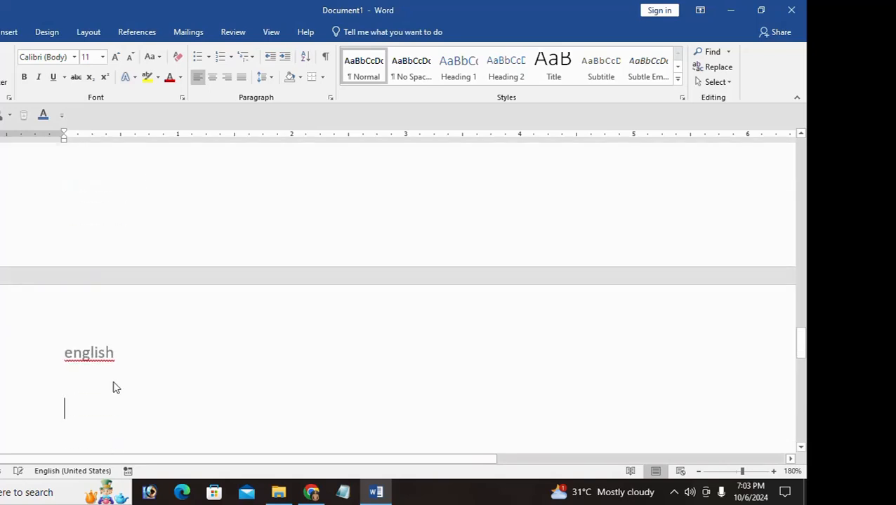
pyautogui.hotkey('ctrl', 'z')
pyautogui.hotkey('ctrl', 'z')
pyautogui.hotkey('ctrl', 'z')
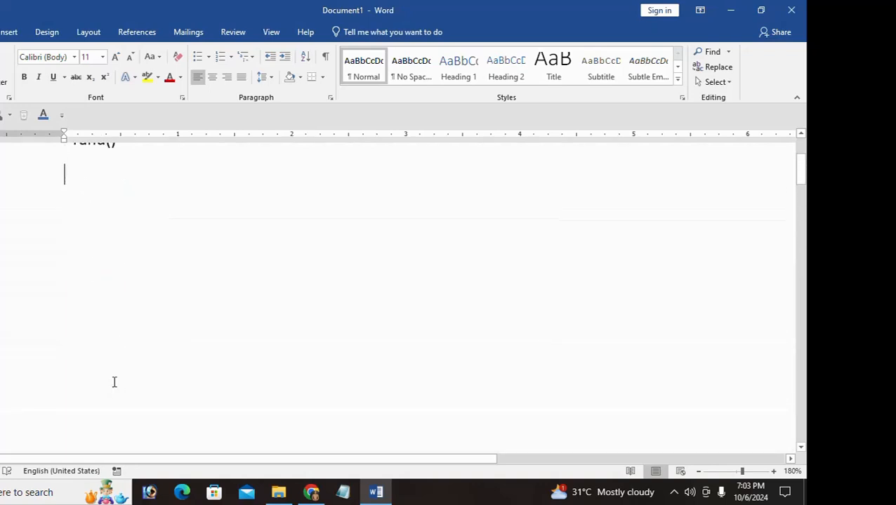
# Replace the plain "=rand()" line with sample paragraphs generated by =rand() and add page breaks after them
pyautogui.scroll(3, 113, 382)
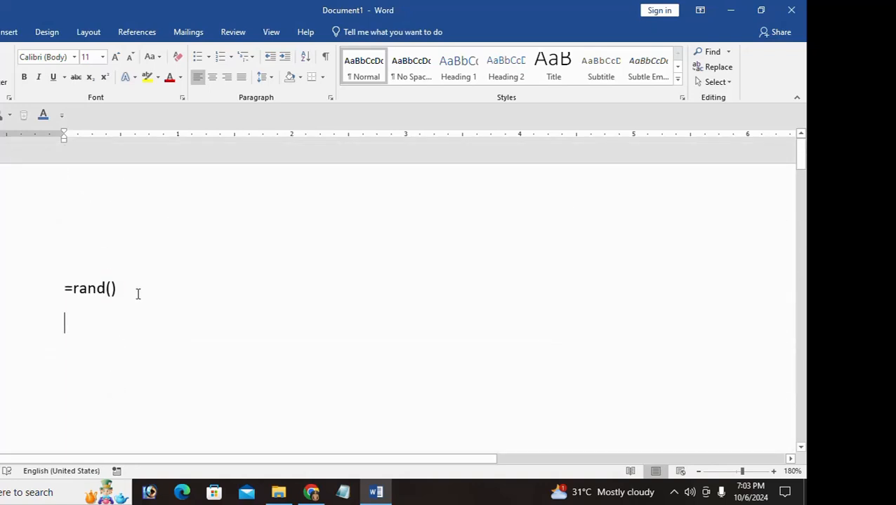
pyautogui.moveTo(137, 294); pyautogui.dragTo(63, 288)
pyautogui.press('BackSpace')
pyautogui.write('=rand()')
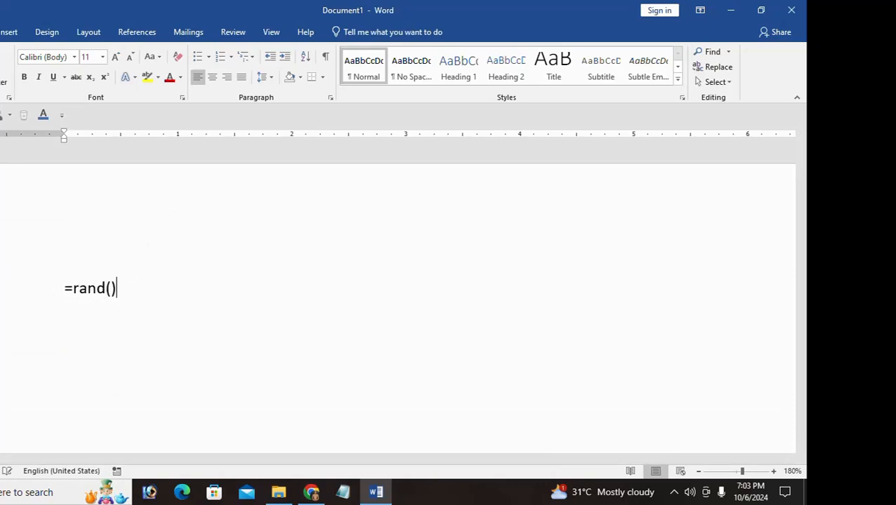
pyautogui.press('Return')
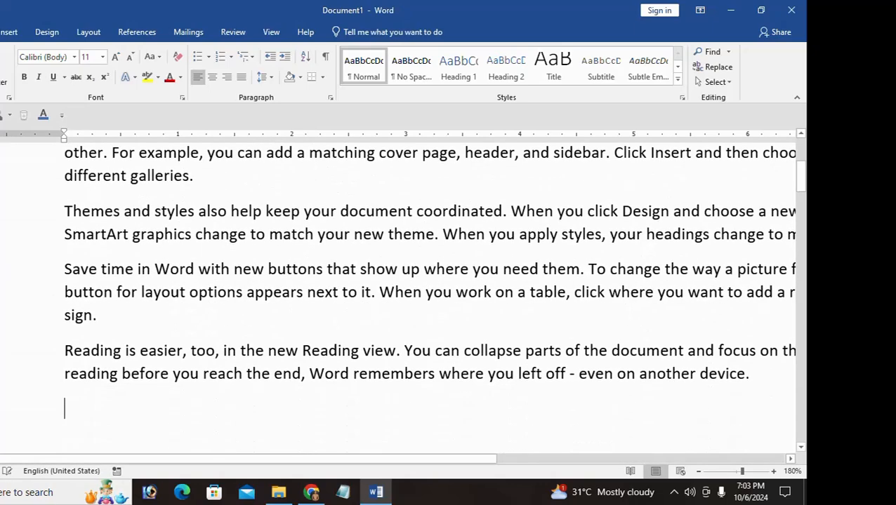
pyautogui.hotkey('ctrl', 'Return')
pyautogui.scroll(-9, 397, 297)
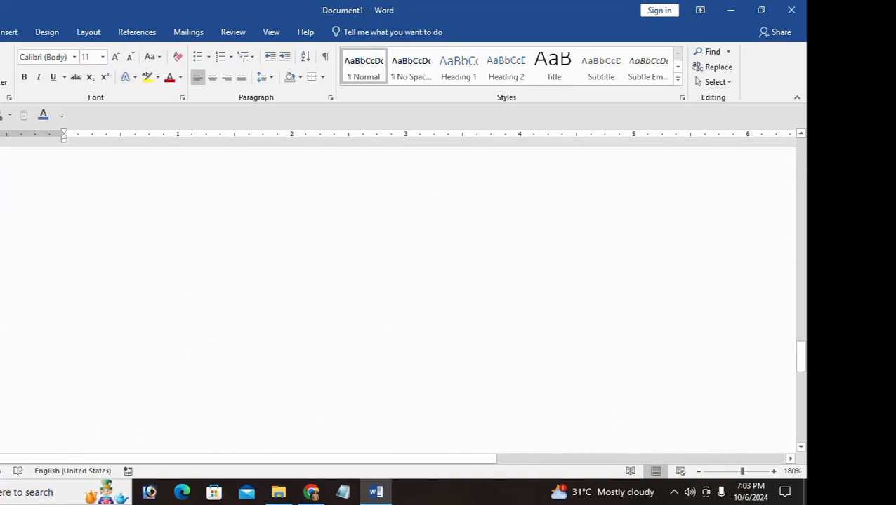
# Insert the built-in Blank (Three Columns) header from the last page
pyautogui.click(50, 337)
pyautogui.click(343, 342)
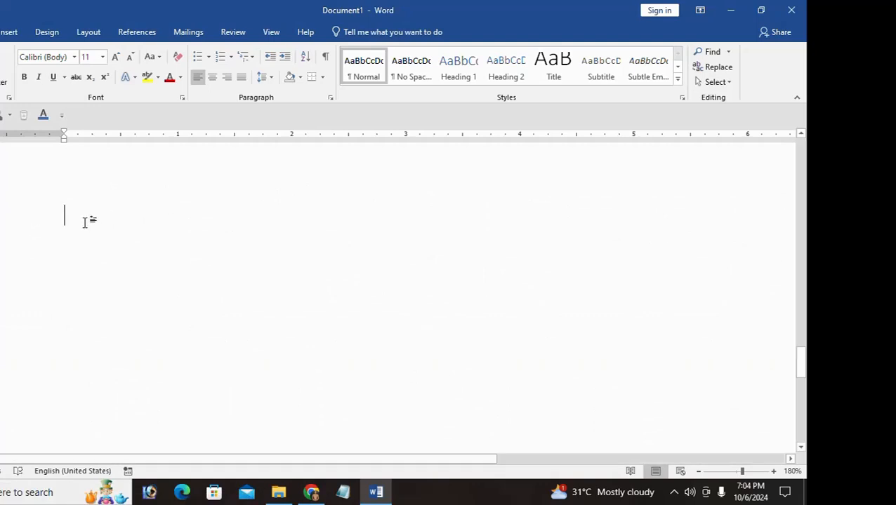
pyautogui.click(9, 32)
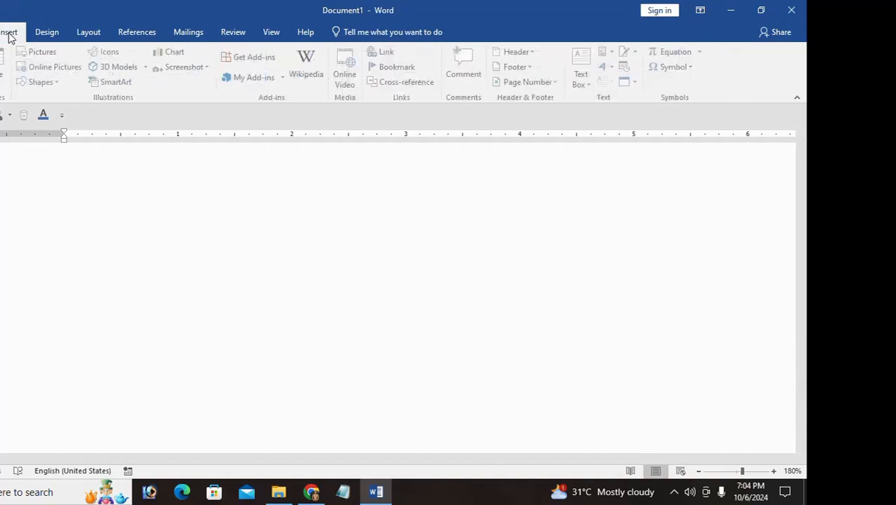
pyautogui.click(523, 54)
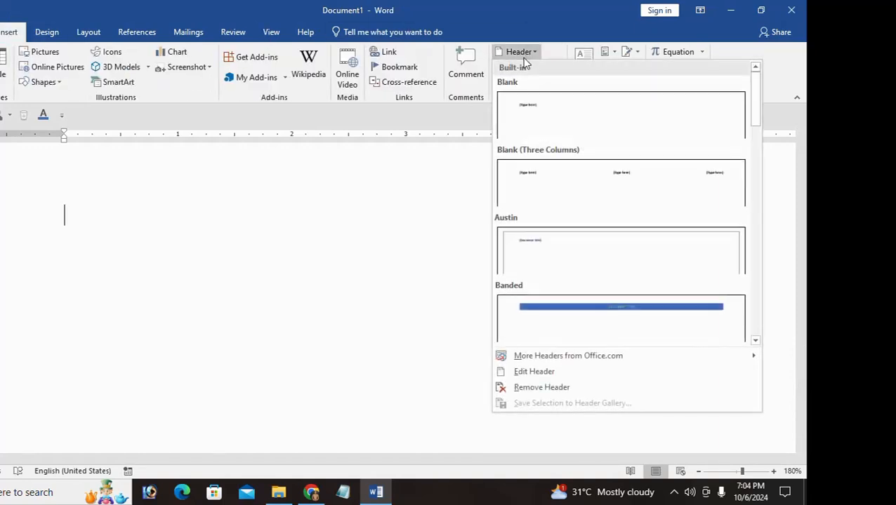
pyautogui.click(554, 178)
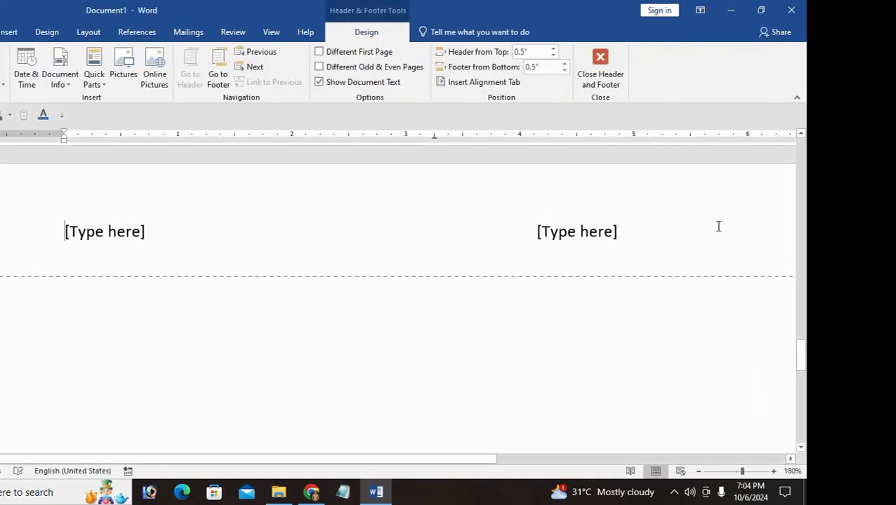
# Replace the three header placeholders with the text "english" at the first tab stop and return to the document body
pyautogui.keyDown('ctrl'); pyautogui.scroll(-6, 584, 274); pyautogui.keyUp('ctrl')
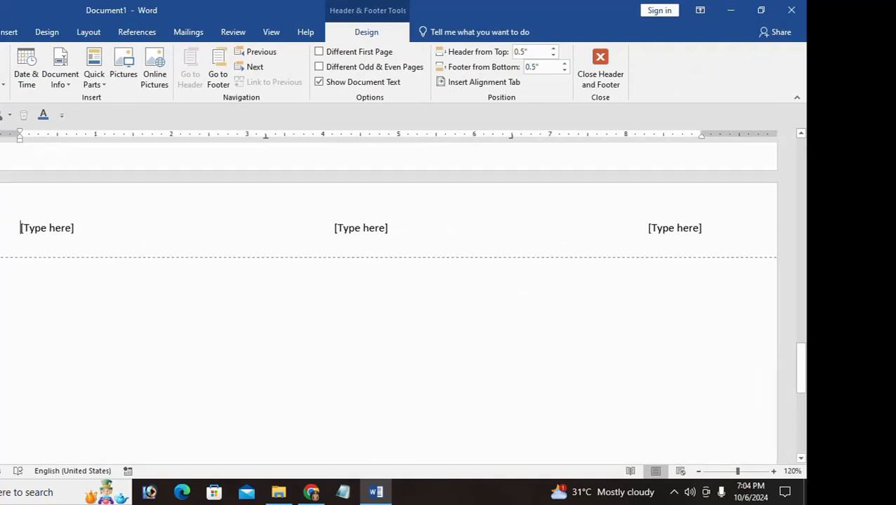
pyautogui.hotkey('ctrl', 'a')
pyautogui.press('Delete')
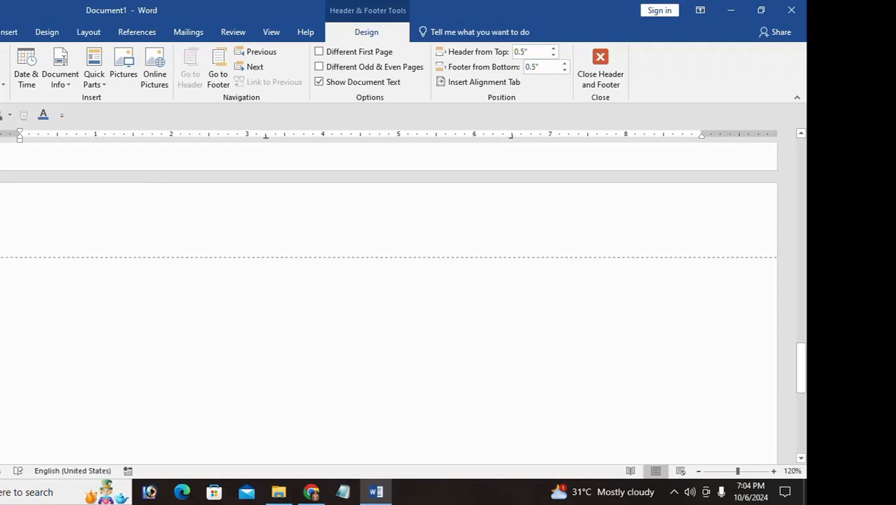
pyautogui.press('Tab')
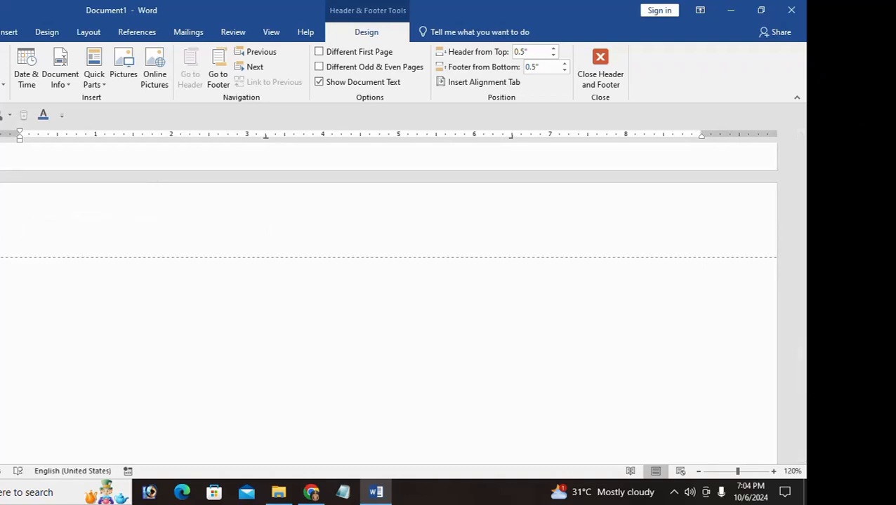
pyautogui.write('english')
pyautogui.click(600, 70)
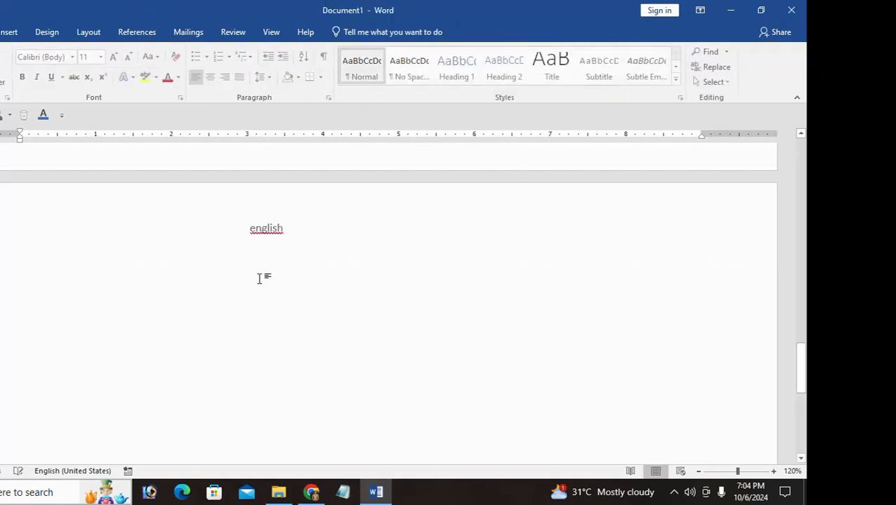
# Examine the header text across the document's pages, back up to the first page
pyautogui.scroll(-5, 259, 280)
pyautogui.scroll(4, 266, 320)
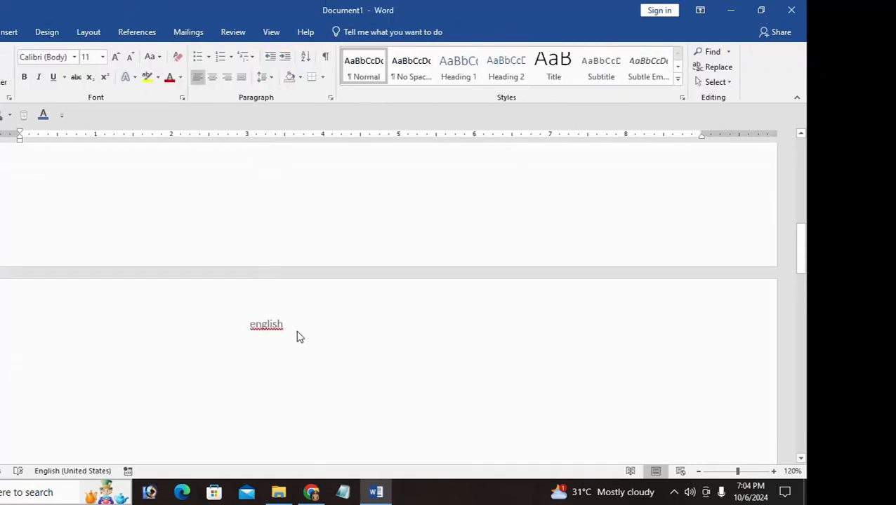
pyautogui.keyDown('ctrl'); pyautogui.scroll(-6, 298, 336); pyautogui.keyUp('ctrl')
pyautogui.keyDown('ctrl'); pyautogui.scroll(14, 297, 336); pyautogui.keyUp('ctrl')
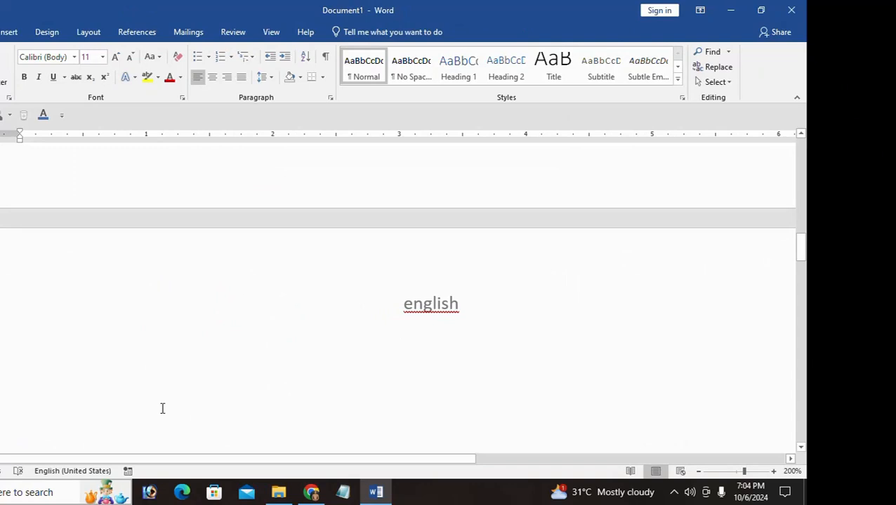
pyautogui.scroll(3, 122, 400)
pyautogui.scroll(-5, 247, 418)
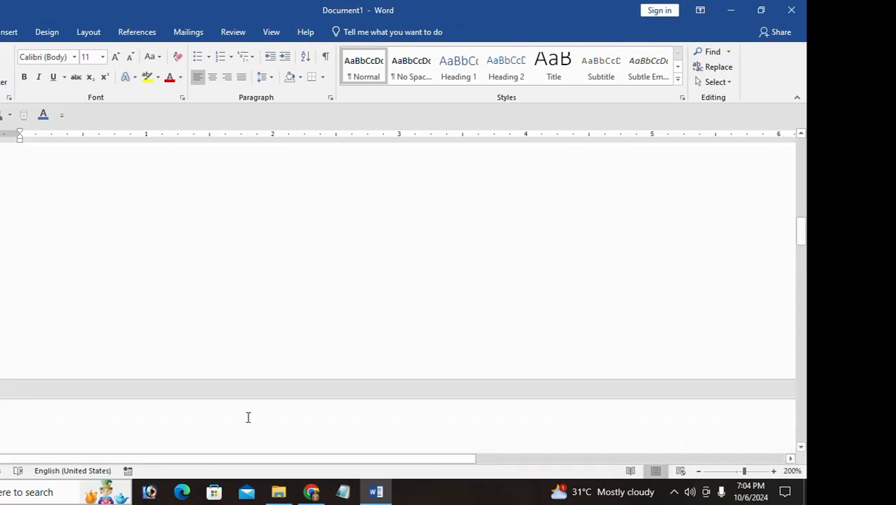
pyautogui.scroll(-6, 276, 333)
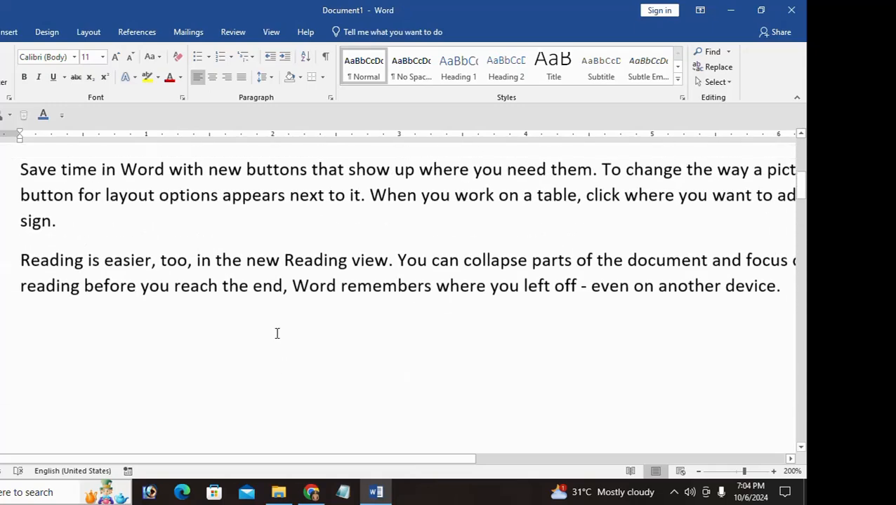
pyautogui.scroll(5, 276, 334)
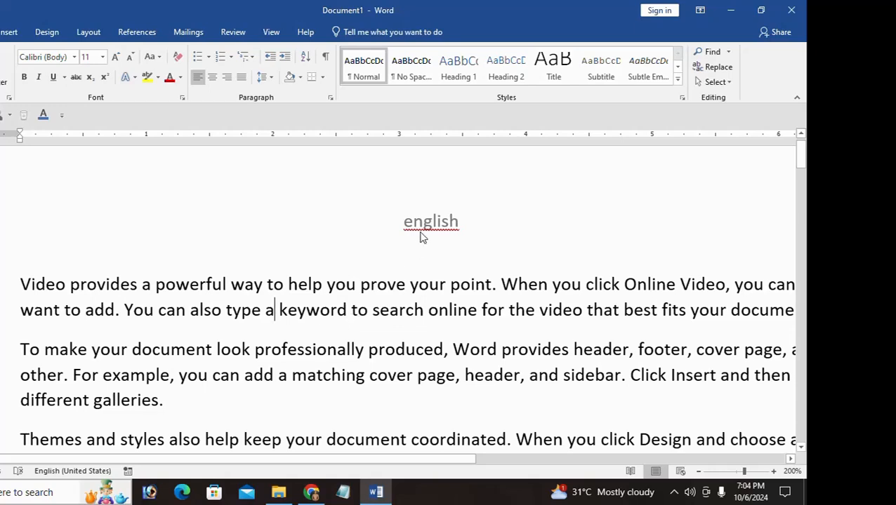
# Insert the built-in Blank footer into the document
pyautogui.scroll(-10, 425, 327)
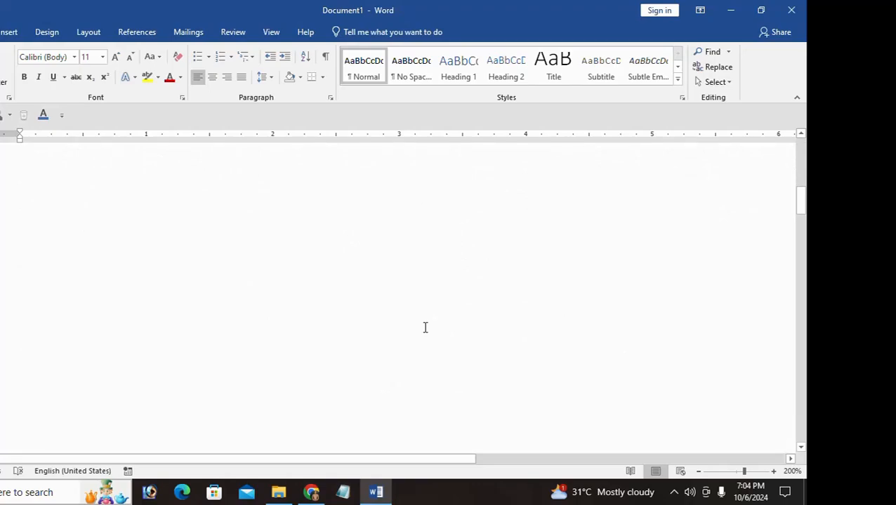
pyautogui.scroll(10, 424, 327)
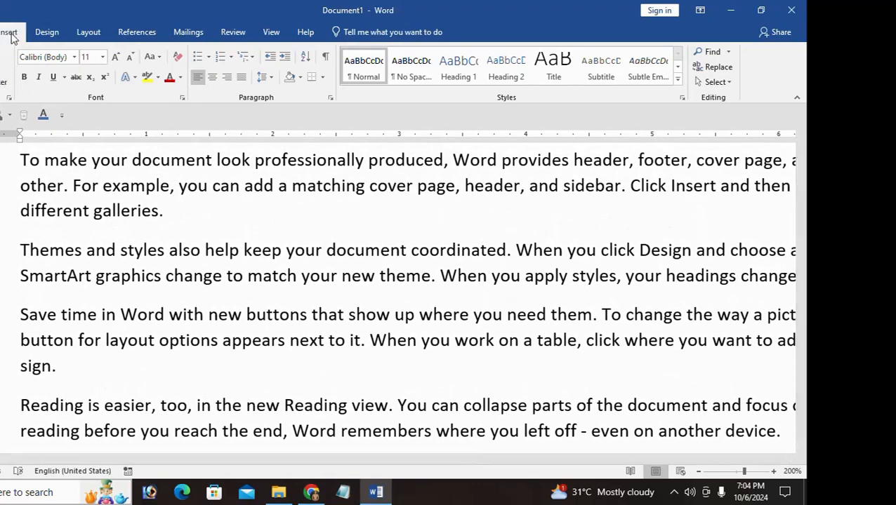
pyautogui.click(9, 34)
pyautogui.click(532, 67)
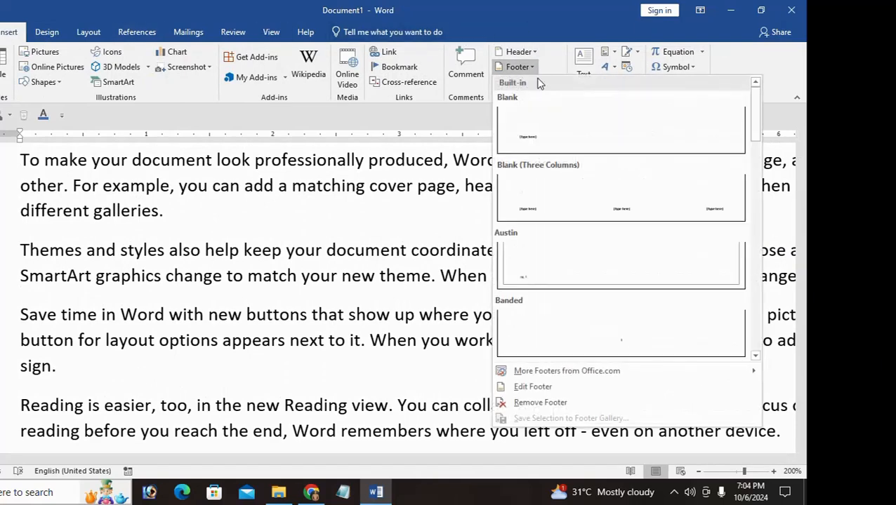
pyautogui.click(540, 137)
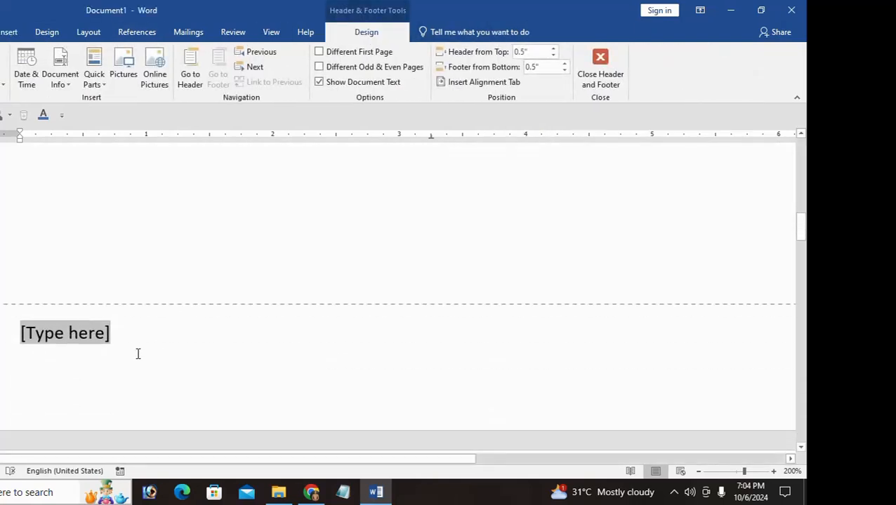
# Replace the footer placeholder with a centred plain page number at the bottom of the page and return to the document body
pyautogui.click(3, 79)
pyautogui.moveTo(15, 121)
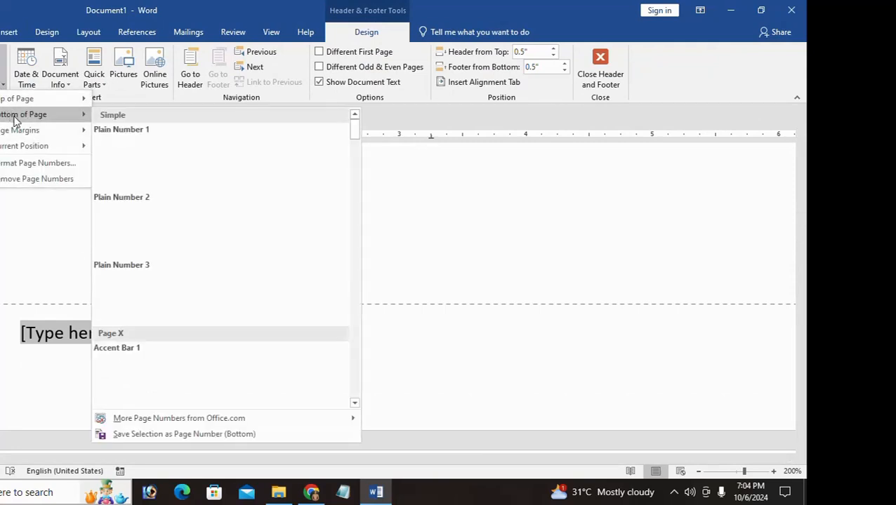
pyautogui.click(170, 169)
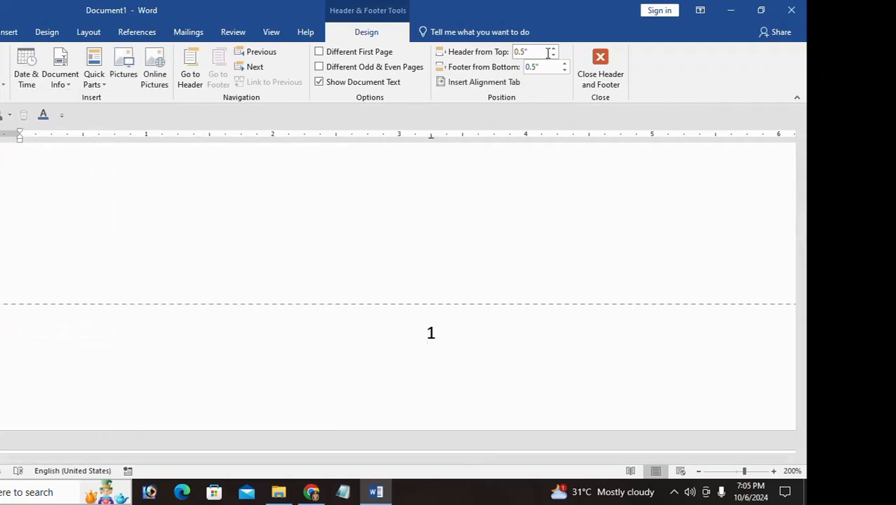
pyautogui.click(600, 78)
pyautogui.scroll(3, 576, 339)
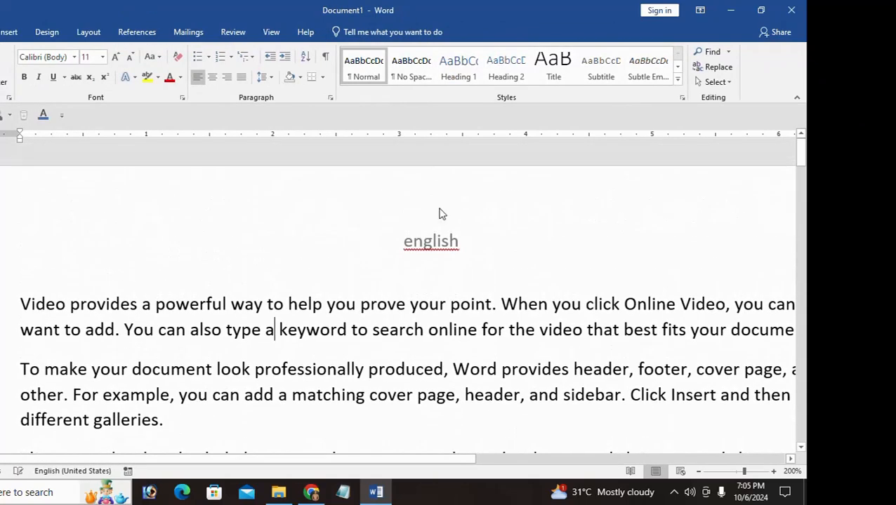
pyautogui.scroll(-3, 440, 212)
pyautogui.scroll(-10, 465, 288)
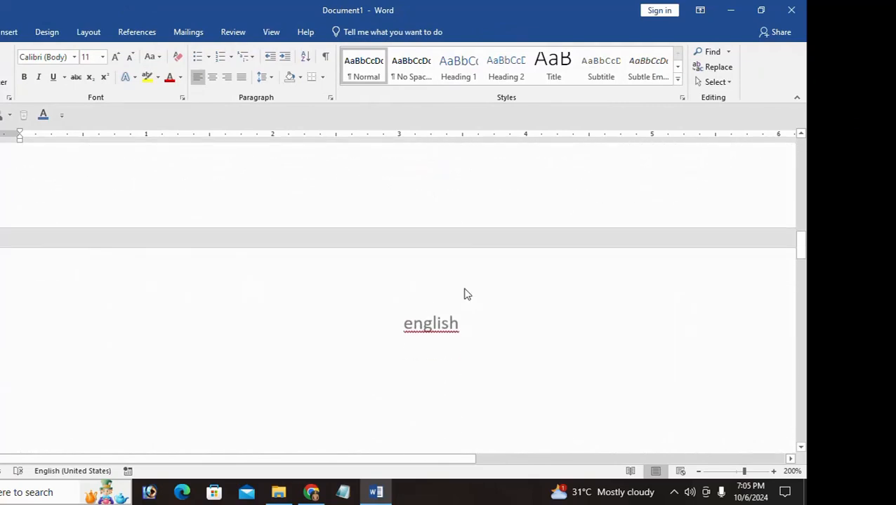
pyautogui.scroll(-15, 465, 288)
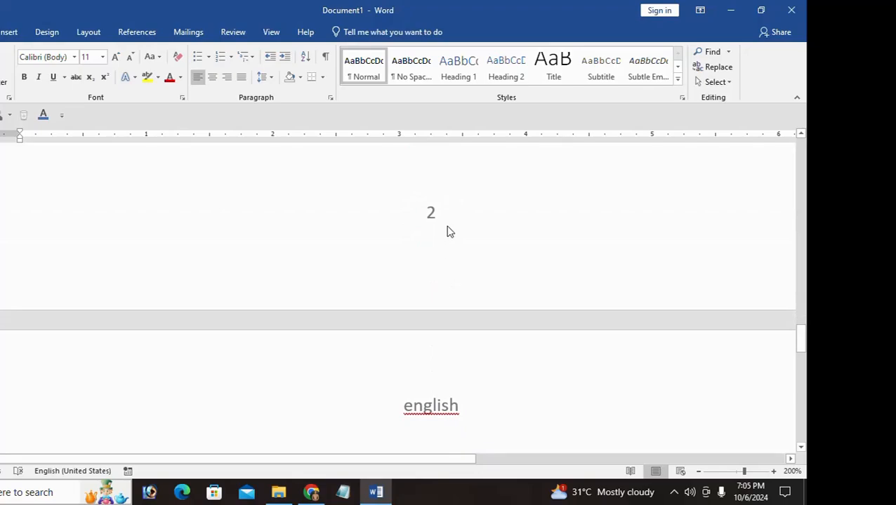
pyautogui.scroll(2, 451, 259)
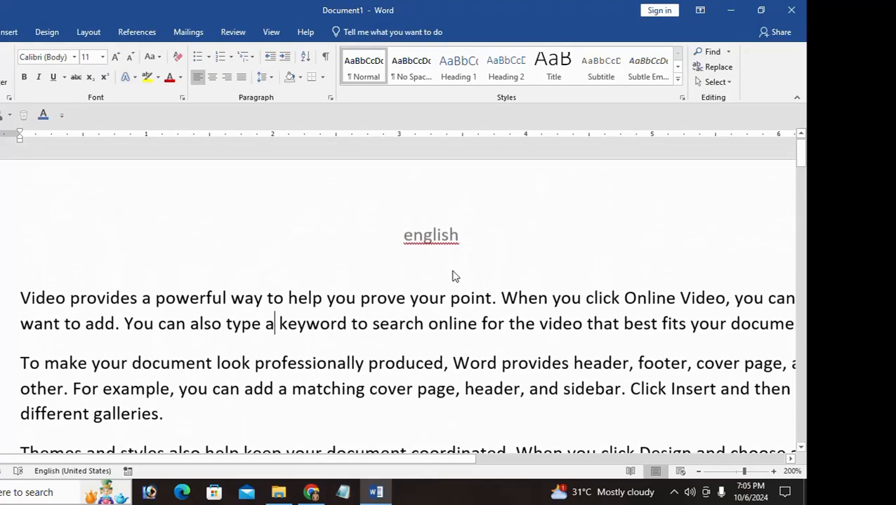
# Open the first page's footer for editing and delete its page number
pyautogui.scroll(-8, 452, 272)
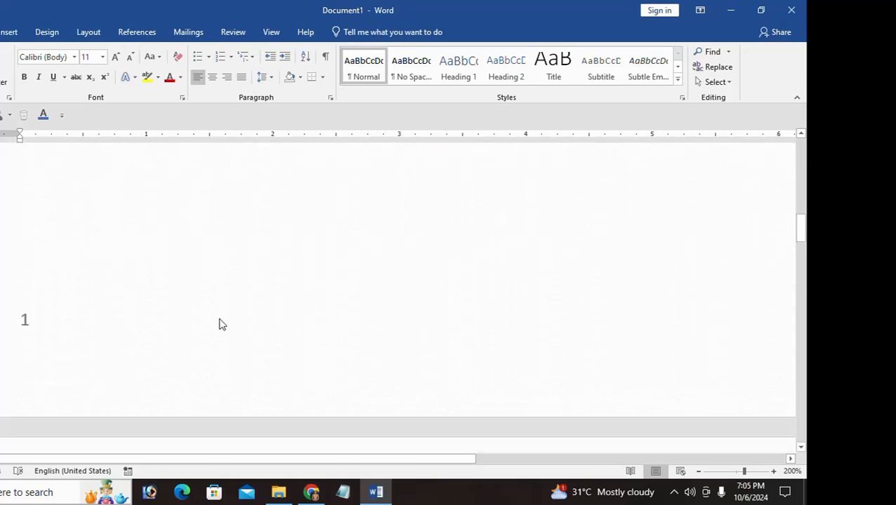
pyautogui.doubleClick(26, 323)
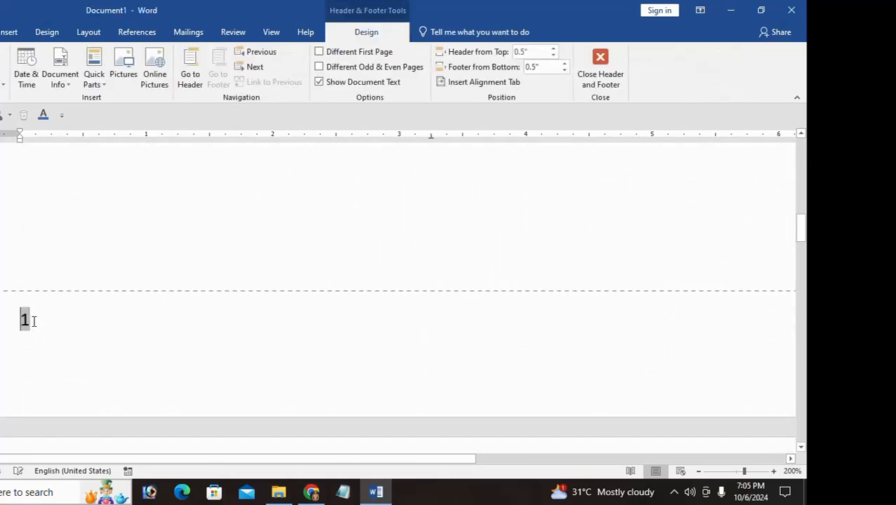
pyautogui.doubleClick(29, 323)
pyautogui.press('Delete')
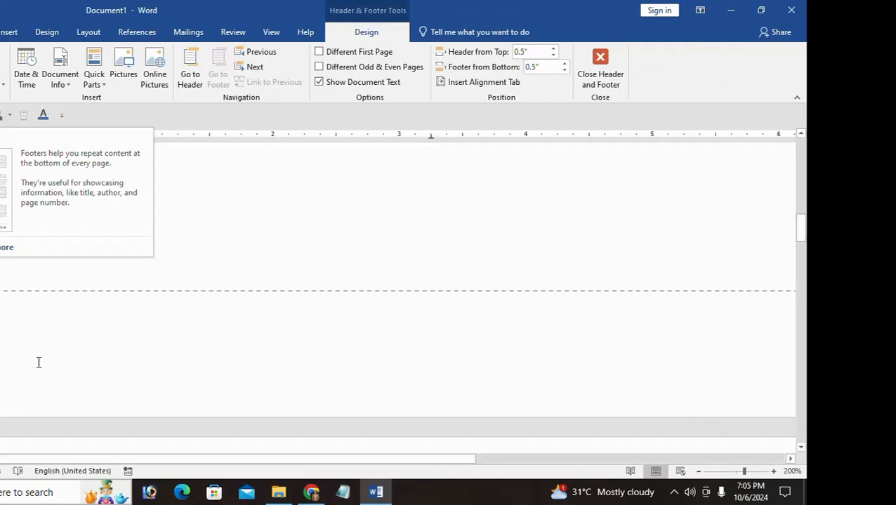
pyautogui.click(3, 68)
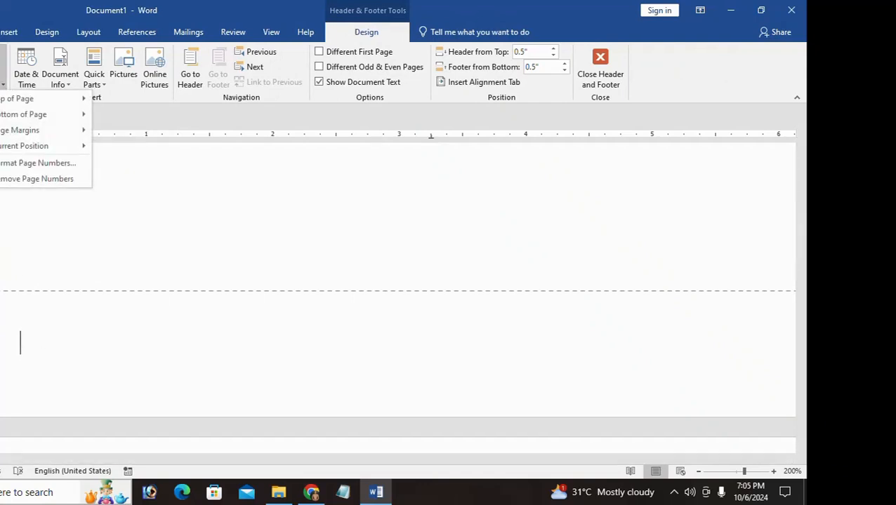
pyautogui.moveTo(27, 102)
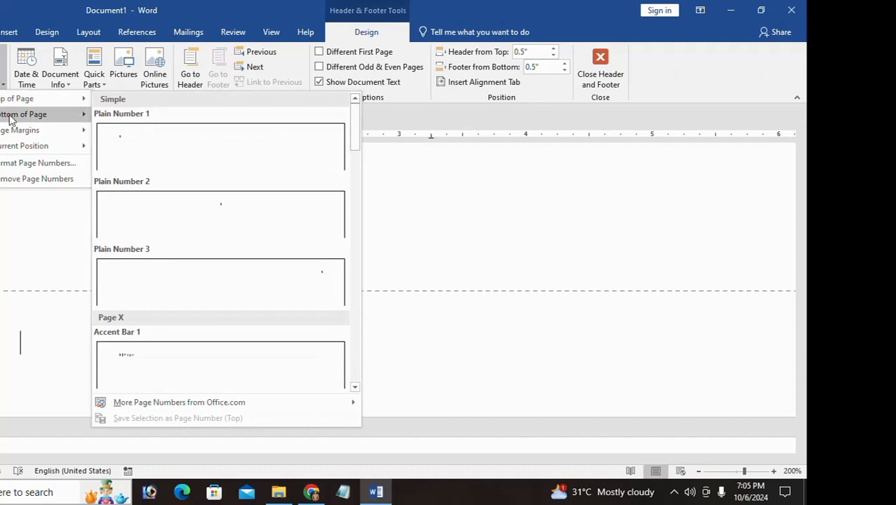
pyautogui.click(485, 375)
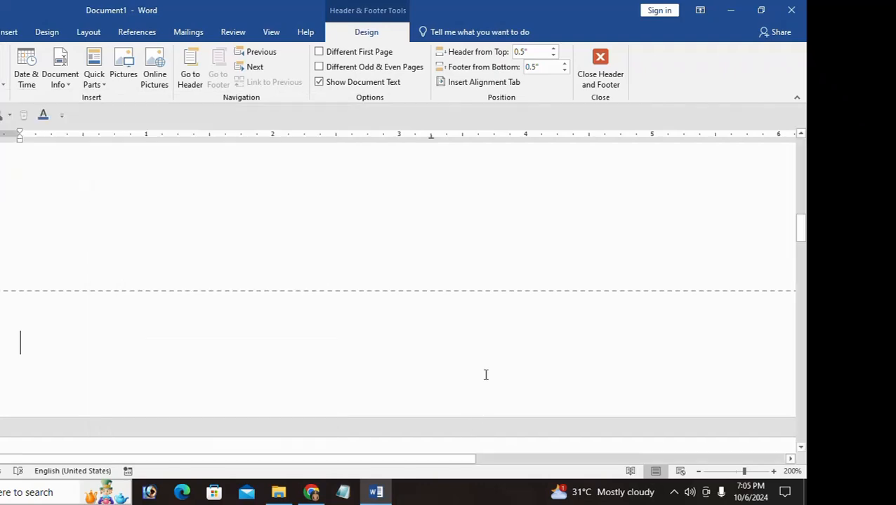
# Replace the header text "english" with the centred Plain Number 2 page number at the top of the page
pyautogui.scroll(-4, 383, 372)
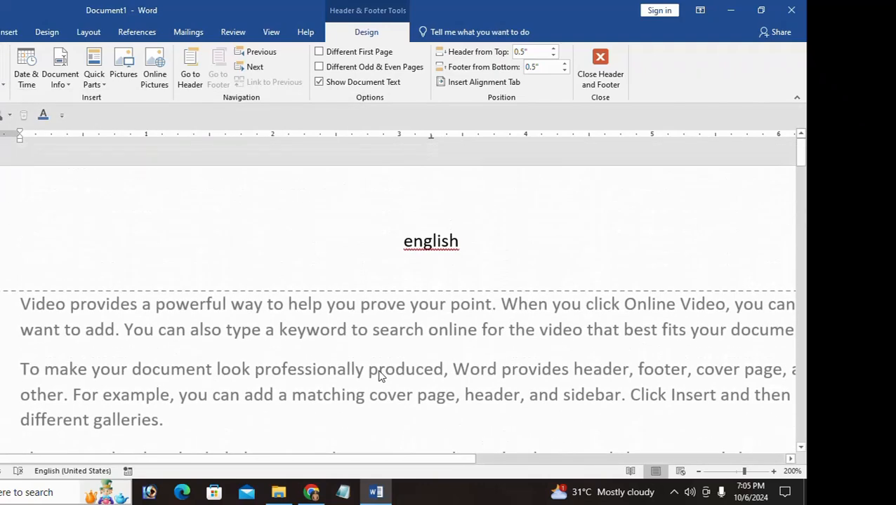
pyautogui.scroll(-5, 344, 366)
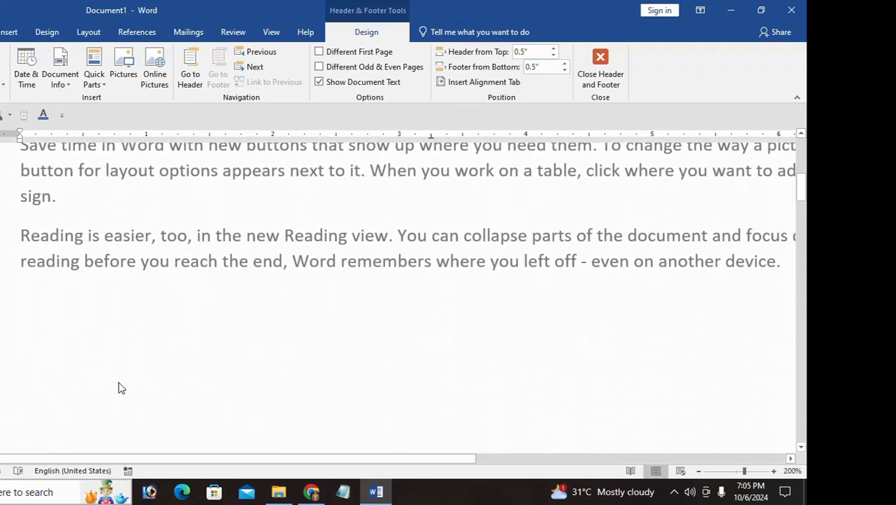
pyautogui.scroll(5, 367, 376)
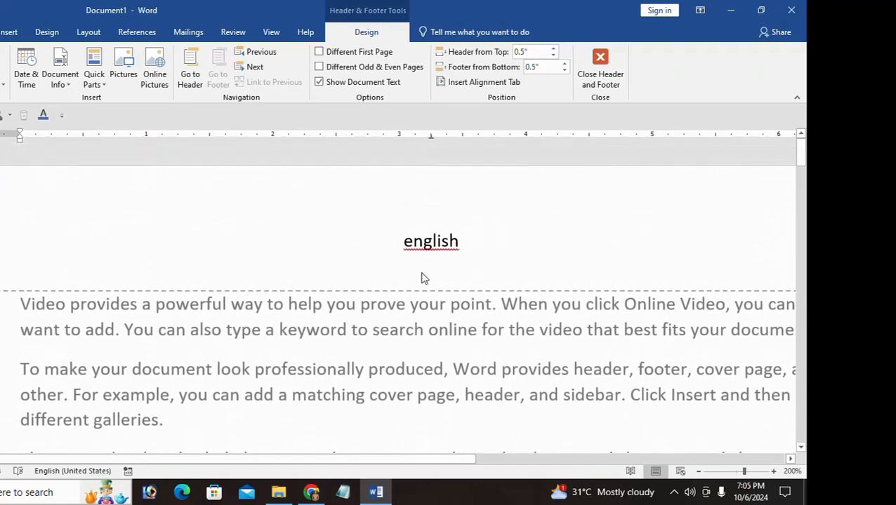
pyautogui.moveTo(485, 244); pyautogui.dragTo(335, 246)
pyautogui.press('BackSpace')
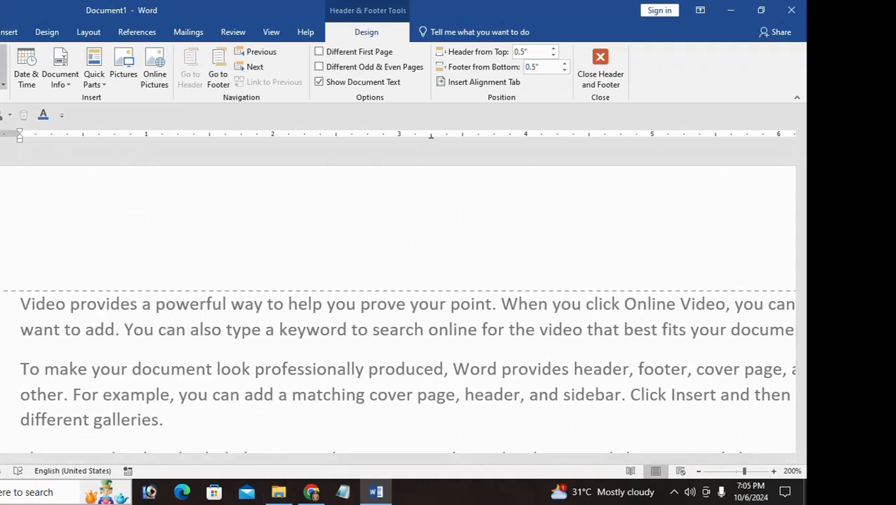
pyautogui.click(3, 70)
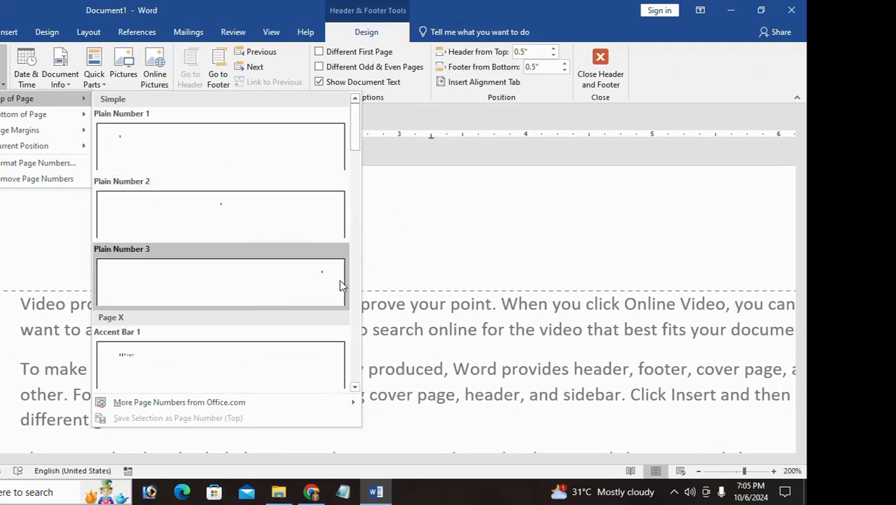
pyautogui.click(210, 214)
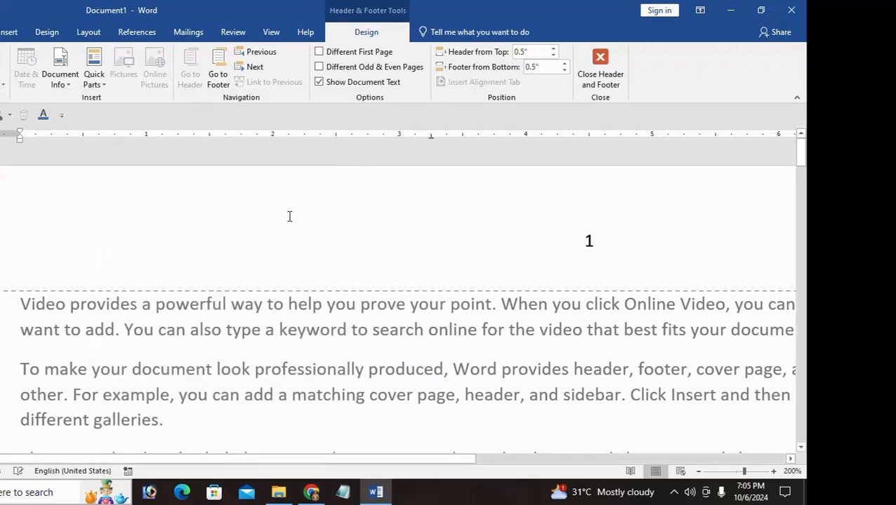
# Enter "english" centred in the footer and return to the document body
pyautogui.scroll(-6, 528, 254)
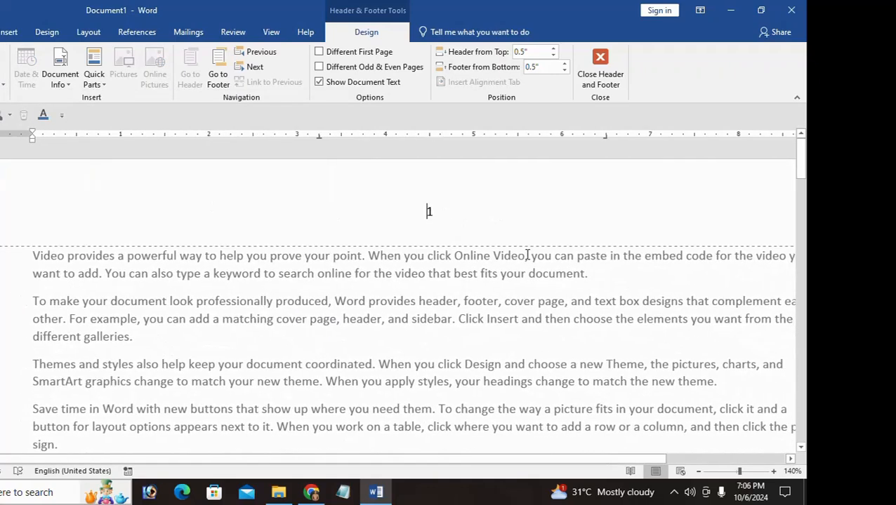
pyautogui.scroll(-3, 527, 255)
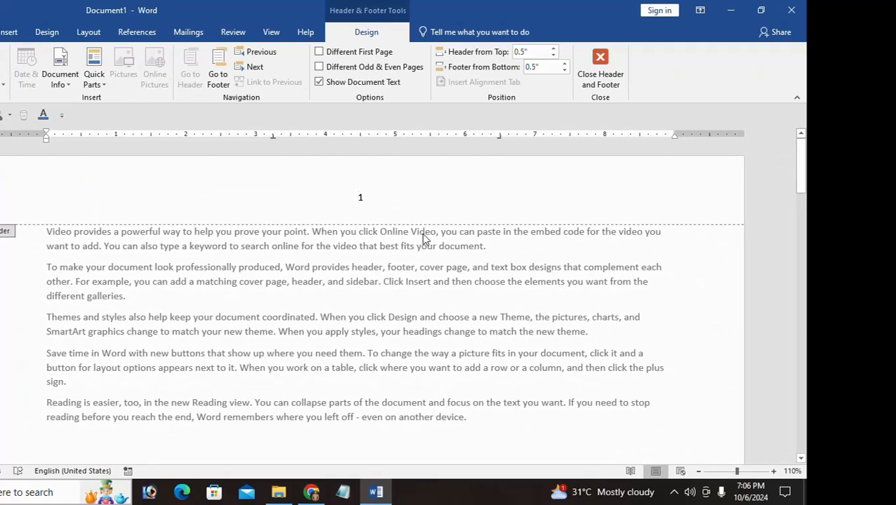
pyautogui.scroll(-10, 370, 220)
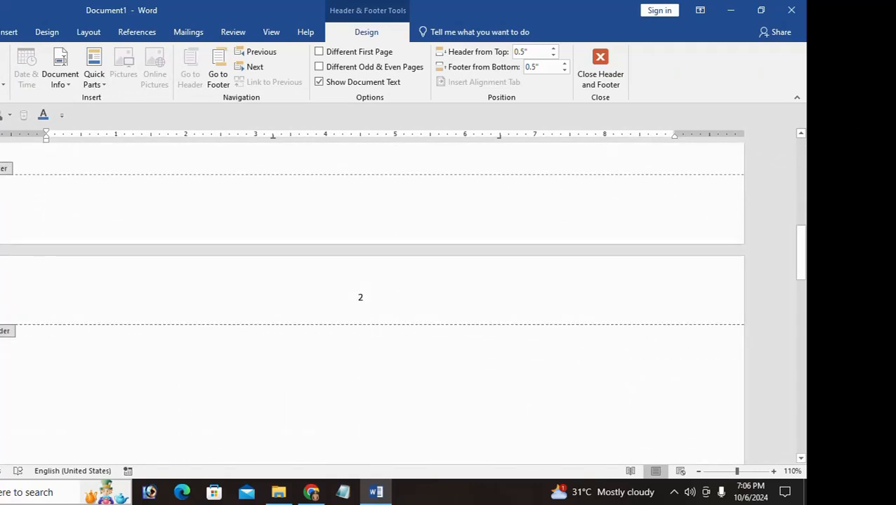
pyautogui.click(73, 220)
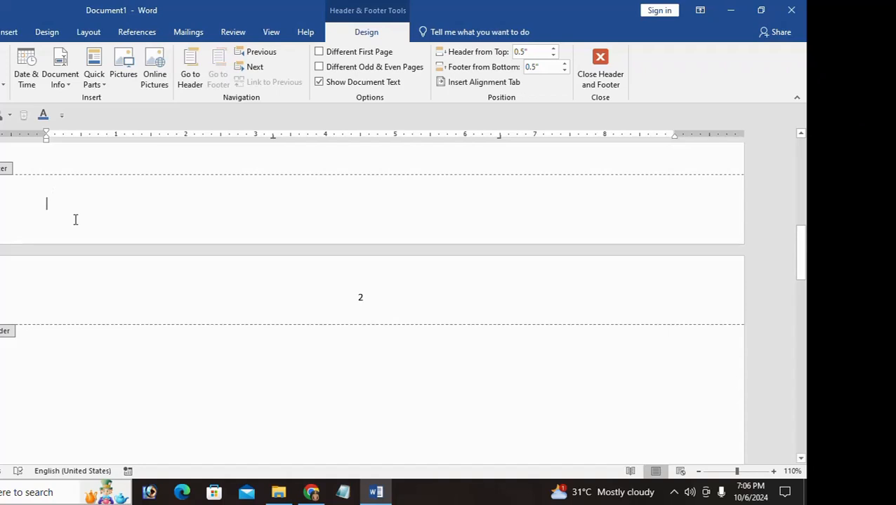
pyautogui.write('english')
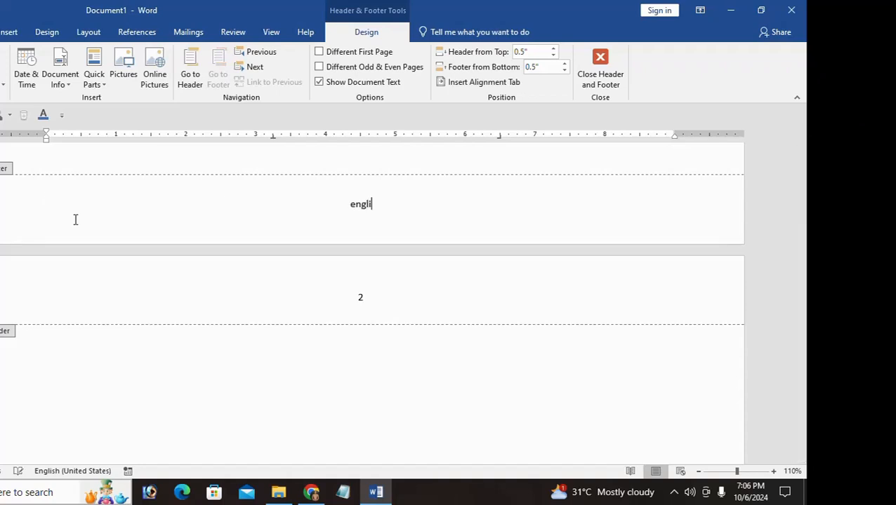
pyautogui.click(601, 63)
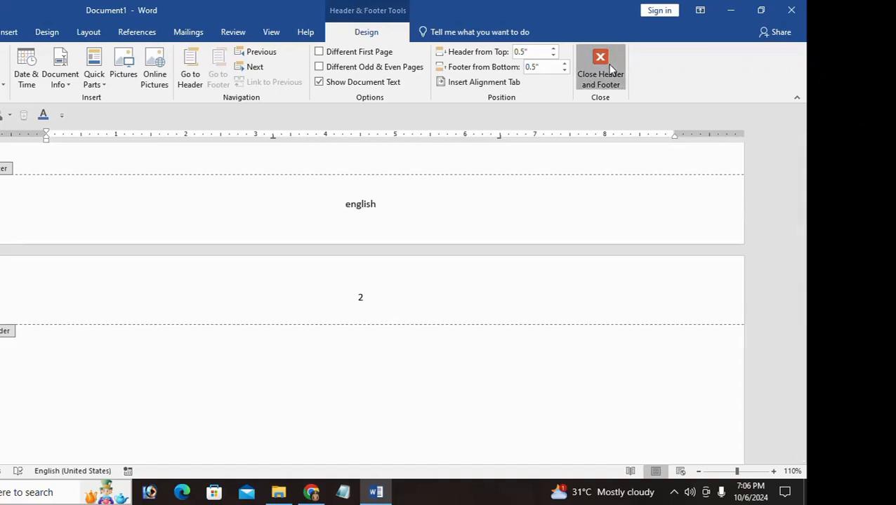
# Examine the header page numbers and footer text across the document's pages
pyautogui.scroll(10, 268, 344)
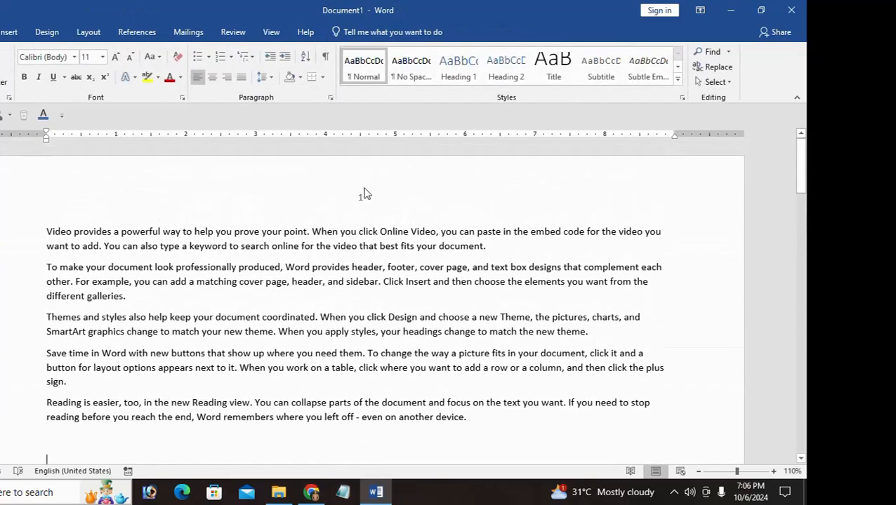
pyautogui.keyDown('ctrl'); pyautogui.scroll(7, 365, 208); pyautogui.keyUp('ctrl')
pyautogui.scroll(2, 637, 274)
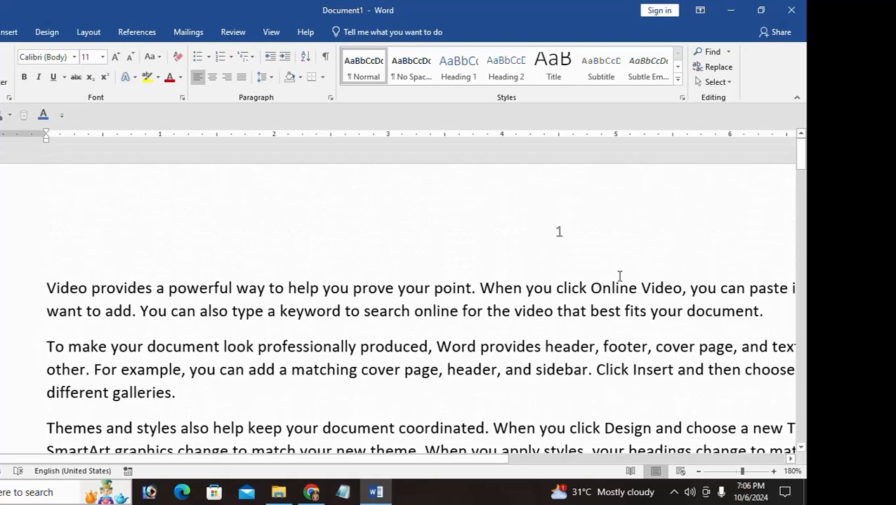
pyautogui.scroll(-20, 569, 245)
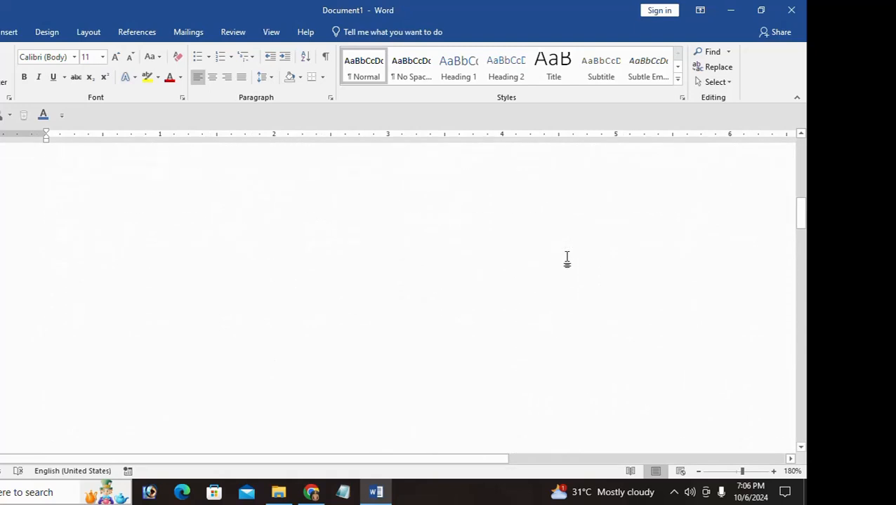
pyautogui.scroll(-8, 582, 366)
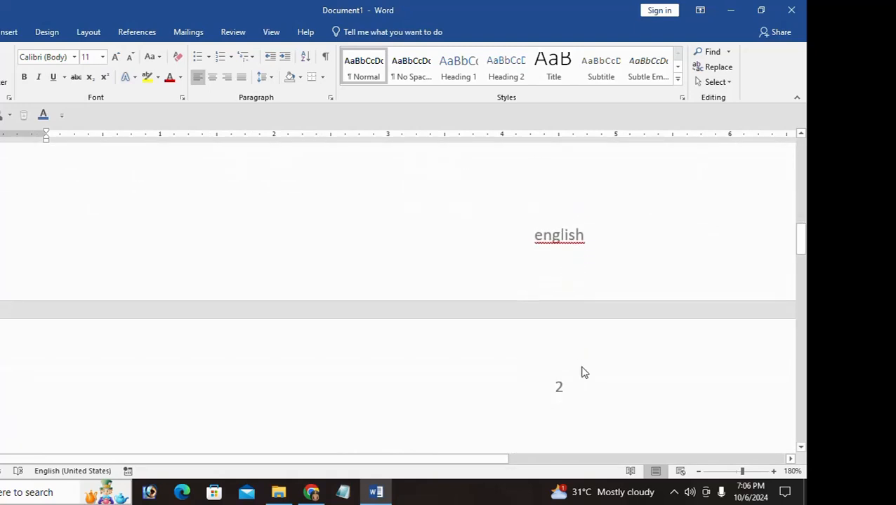
pyautogui.scroll(-8, 574, 295)
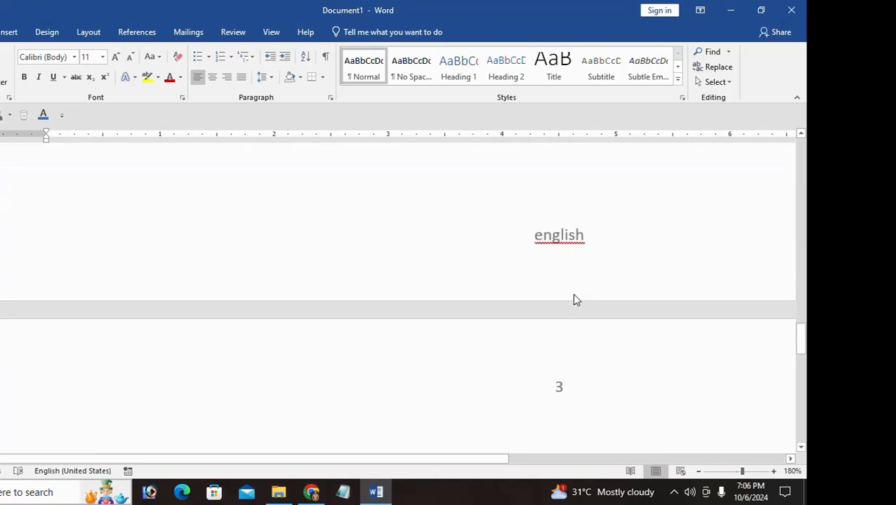
pyautogui.scroll(1, 569, 290)
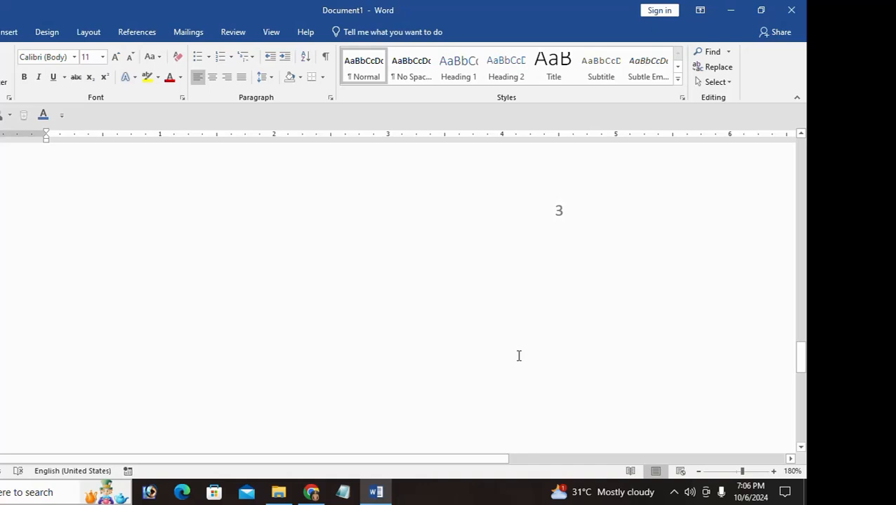
pyautogui.scroll(10, 473, 409)
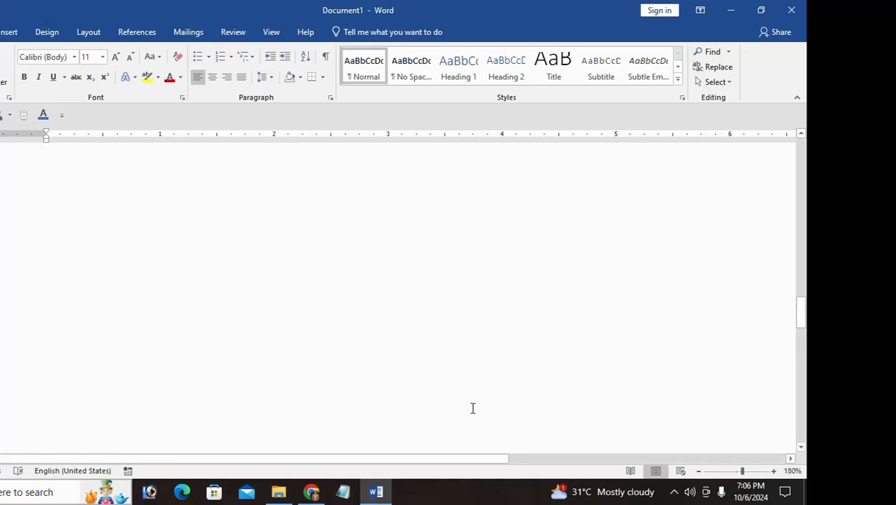
pyautogui.scroll(8, 473, 414)
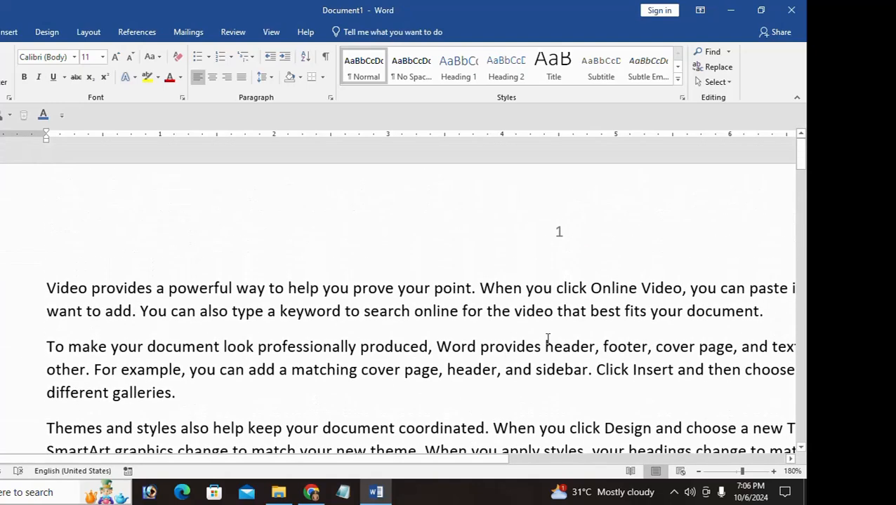
pyautogui.doubleClick(559, 237)
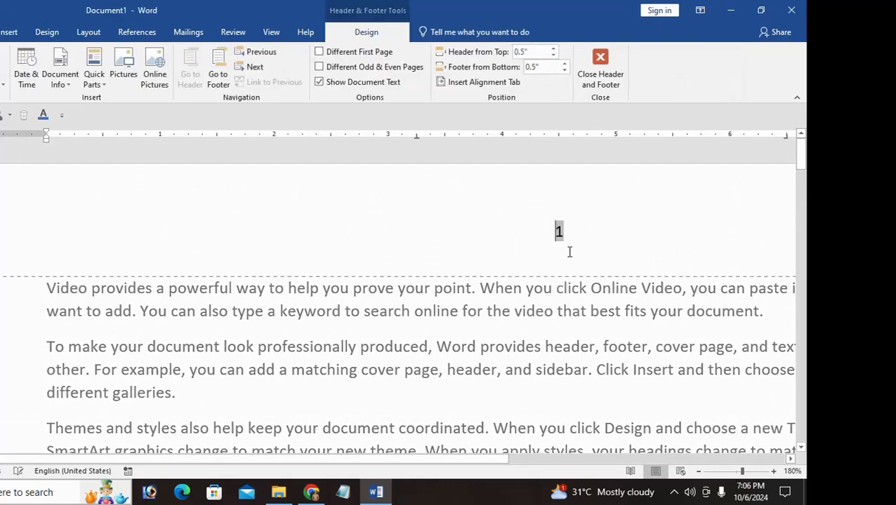
pyautogui.click(600, 70)
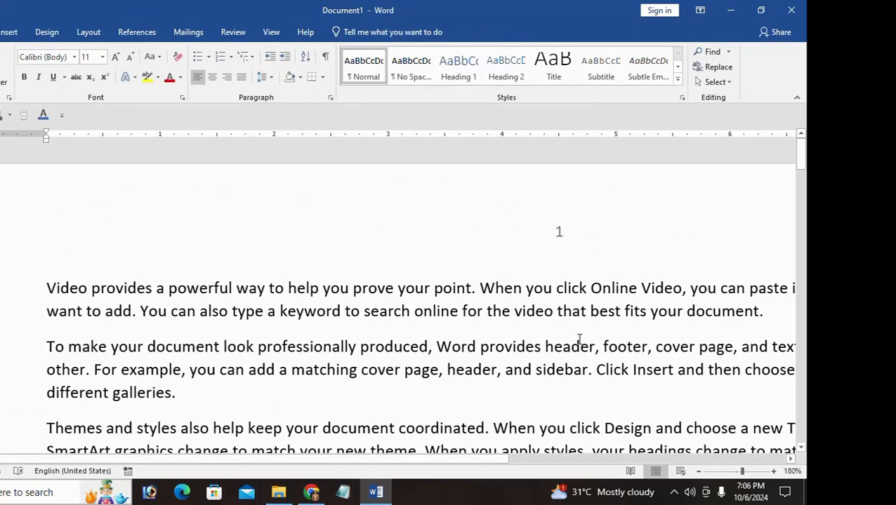
# Change the first page's footer text to "English -1" and close the footer
pyautogui.scroll(-3, 579, 340)
pyautogui.scroll(-6, 579, 340)
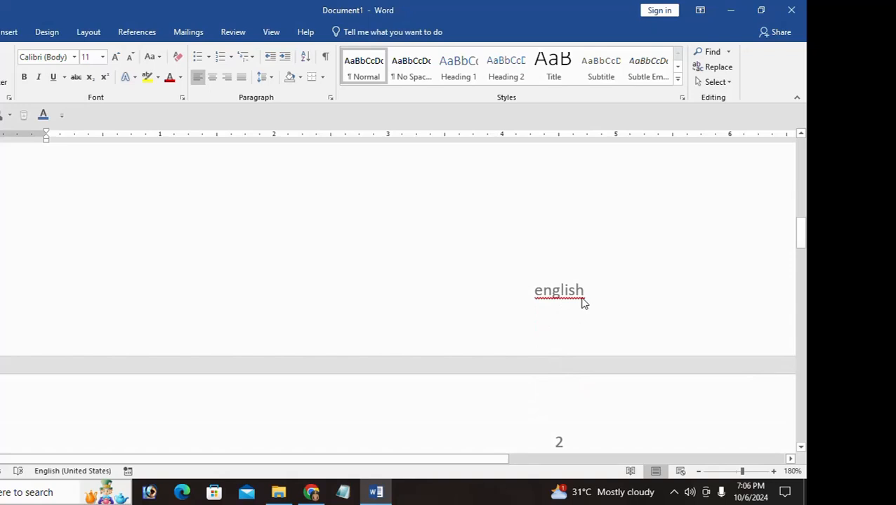
pyautogui.click(10, 32)
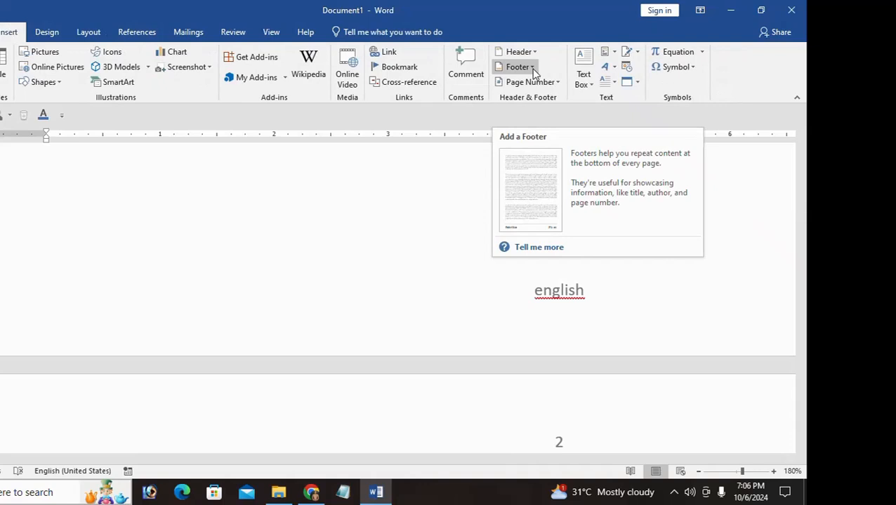
pyautogui.doubleClick(570, 298)
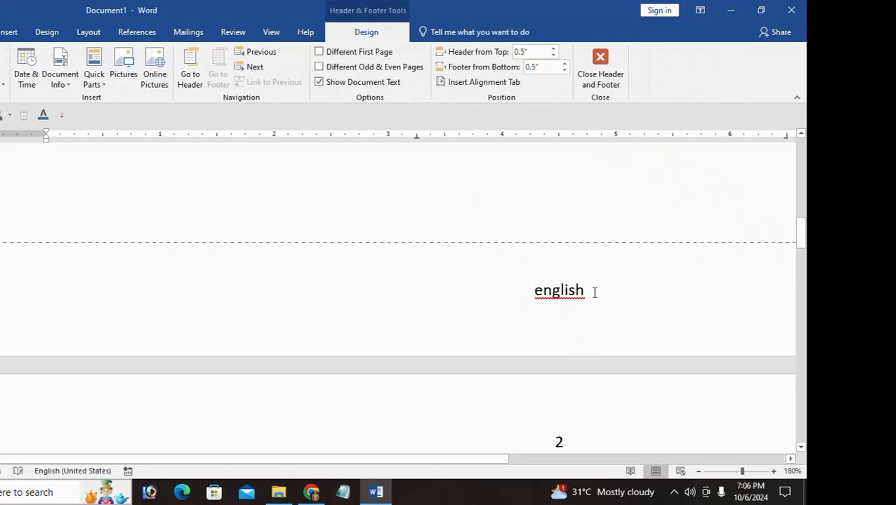
pyautogui.write('-1')
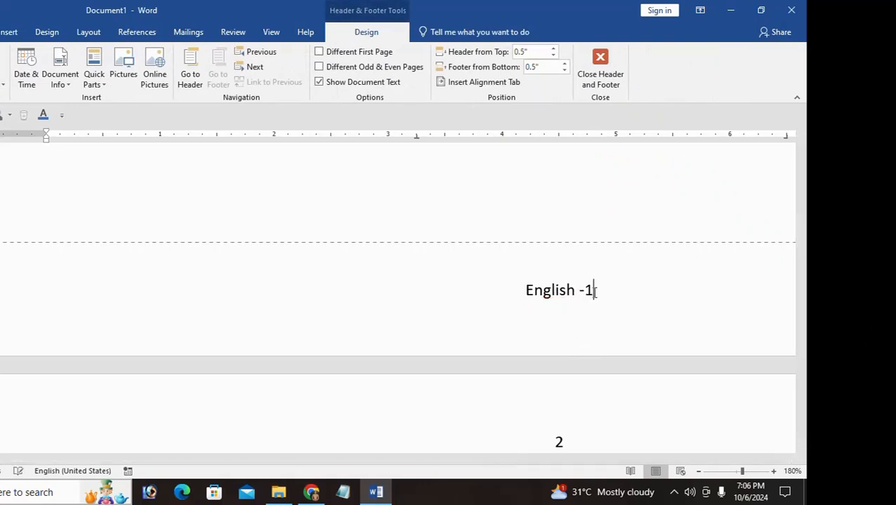
pyautogui.click(602, 73)
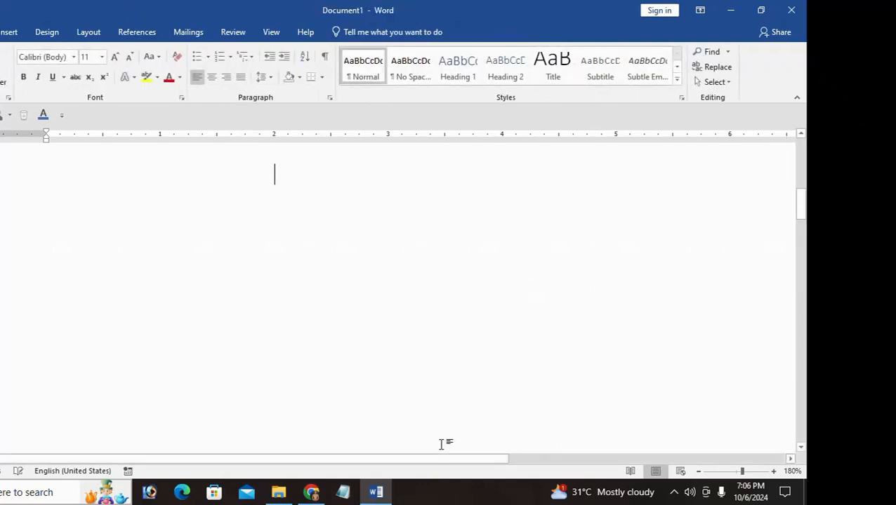
# Examine the edited footer text and the header page numbers across all pages of the document
pyautogui.scroll(-10, 443, 316)
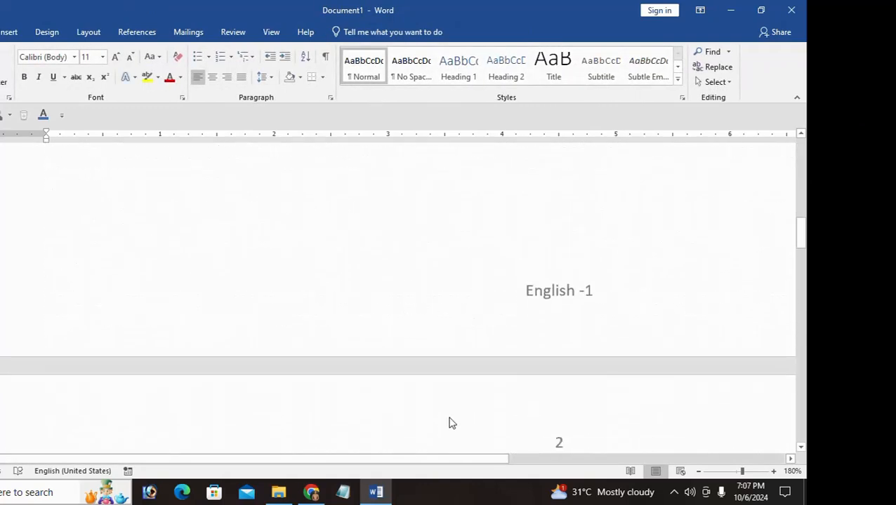
pyautogui.scroll(-15, 534, 306)
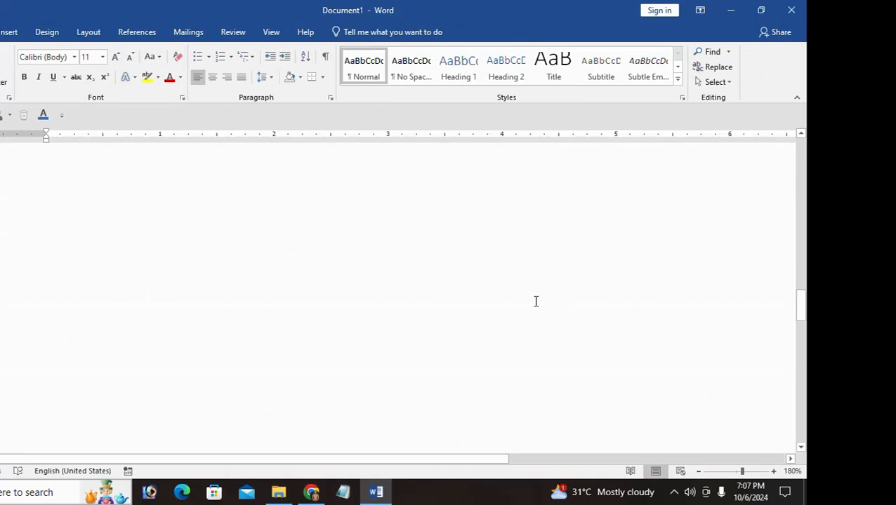
pyautogui.scroll(-15, 574, 256)
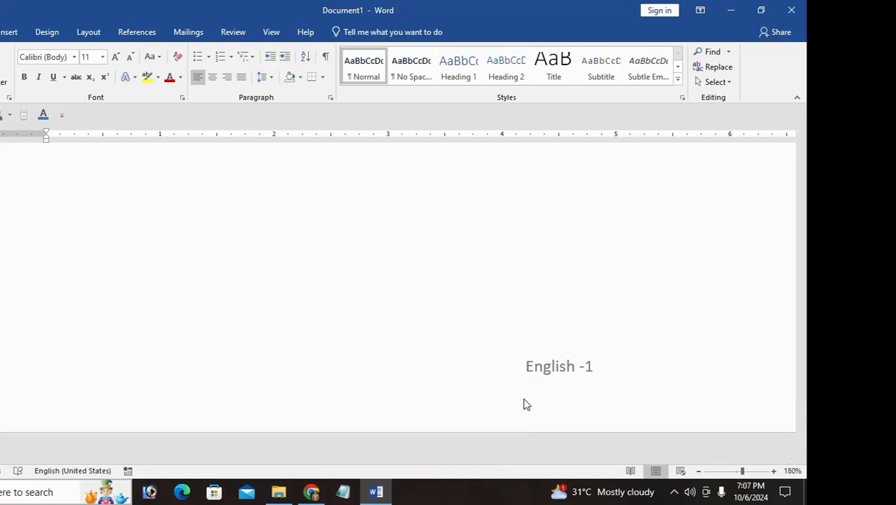
pyautogui.scroll(10, 452, 244)
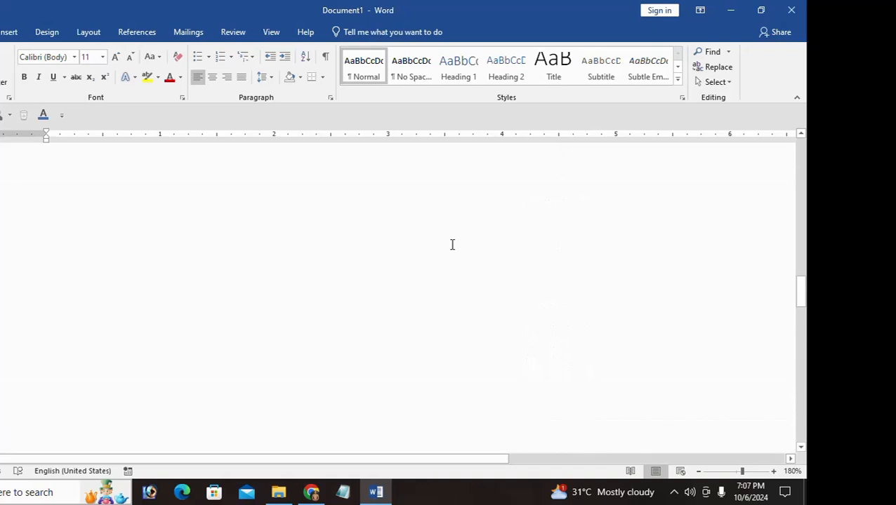
pyautogui.scroll(10, 452, 244)
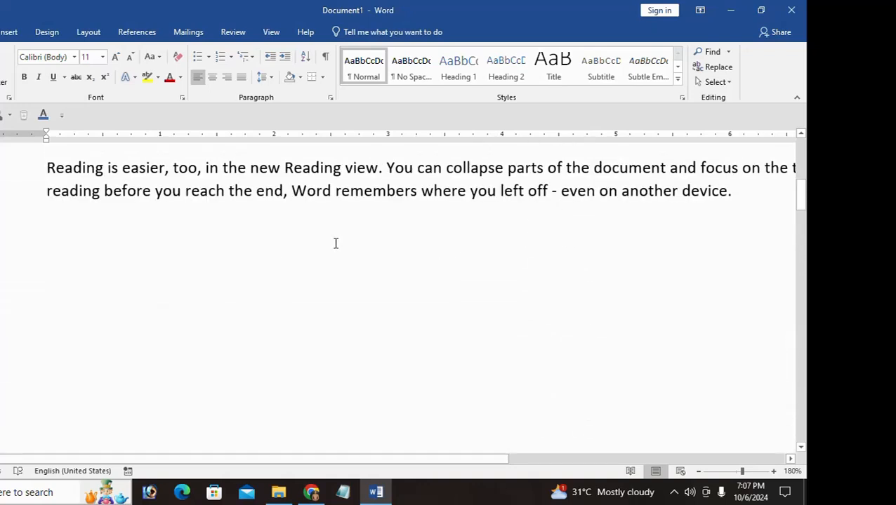
pyautogui.scroll(6, 336, 244)
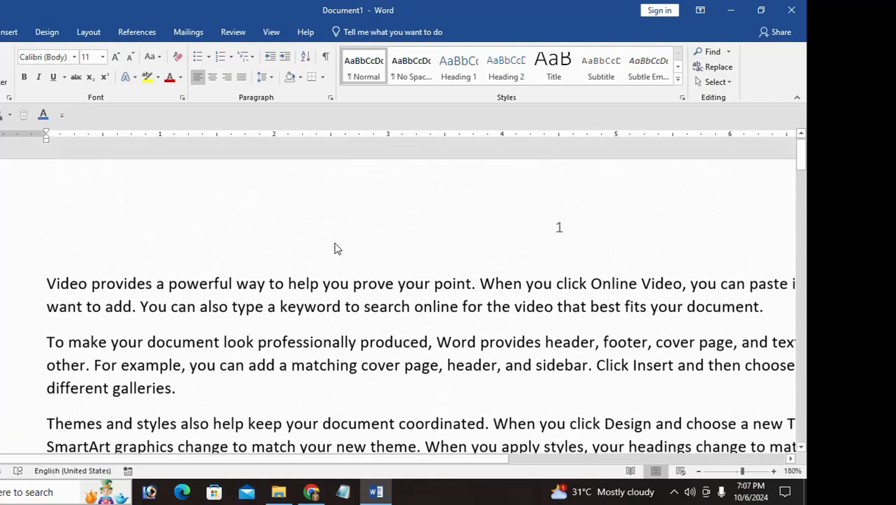
pyautogui.scroll(-12, 367, 250)
pyautogui.scroll(-1, 531, 356)
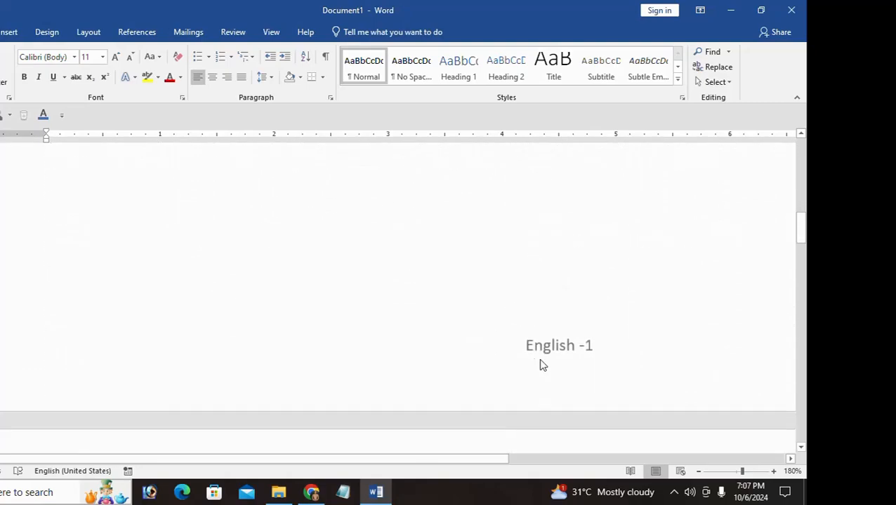
pyautogui.scroll(-5, 540, 362)
pyautogui.scroll(1, 577, 241)
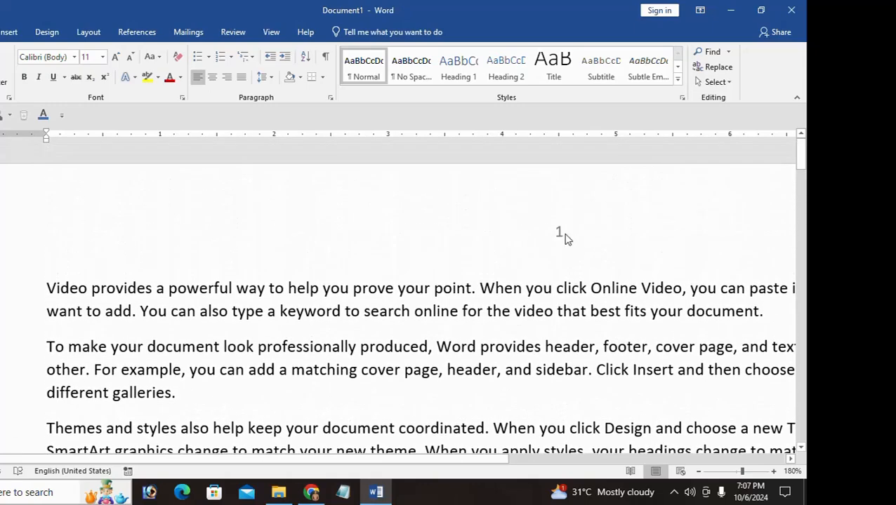
# Open the first page's header for editing and delete its page number
pyautogui.doubleClick(564, 235)
pyautogui.doubleClick(566, 232)
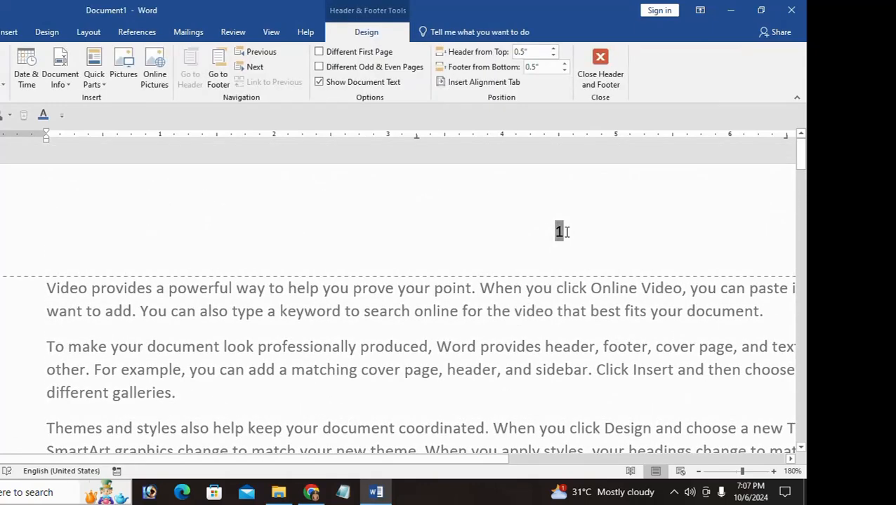
pyautogui.press('Delete')
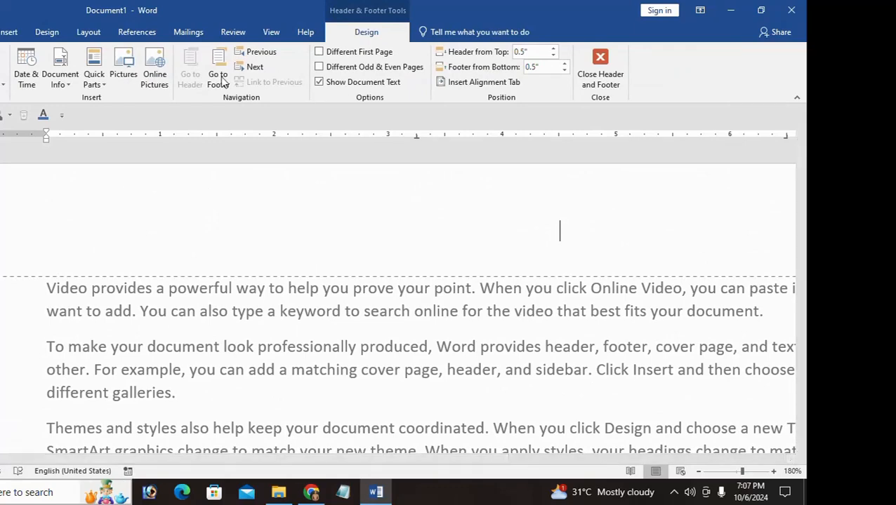
# Insert the picture book-on-swami-vivekananda-to-get-screen-adaptation-0001 into the header and shrink it to about 0.47" high by 0.75" wide
pyautogui.click(7, 33)
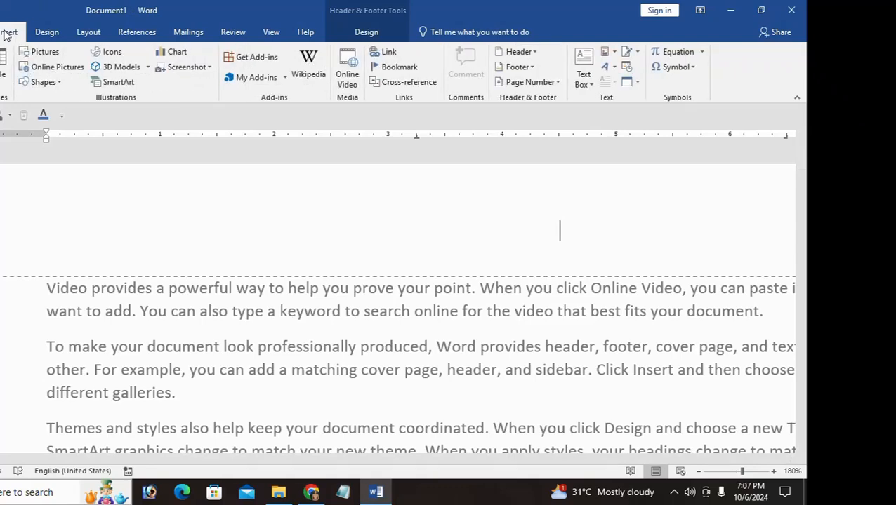
pyautogui.click(44, 52)
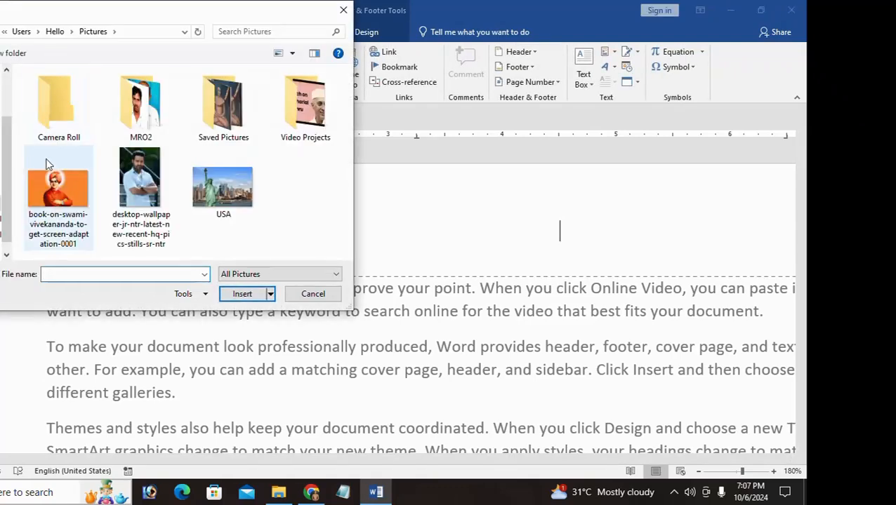
pyautogui.click(54, 205)
pyautogui.click(245, 295)
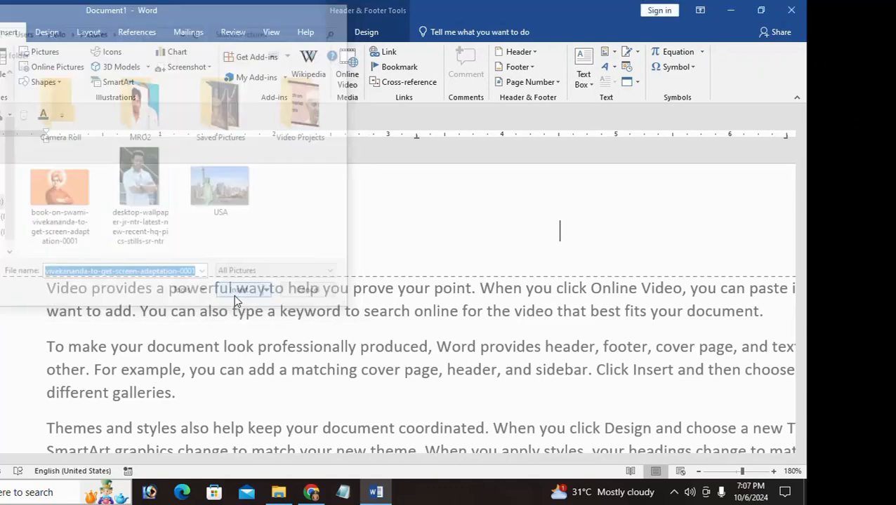
pyautogui.moveTo(140, 222); pyautogui.dragTo(650, 400)
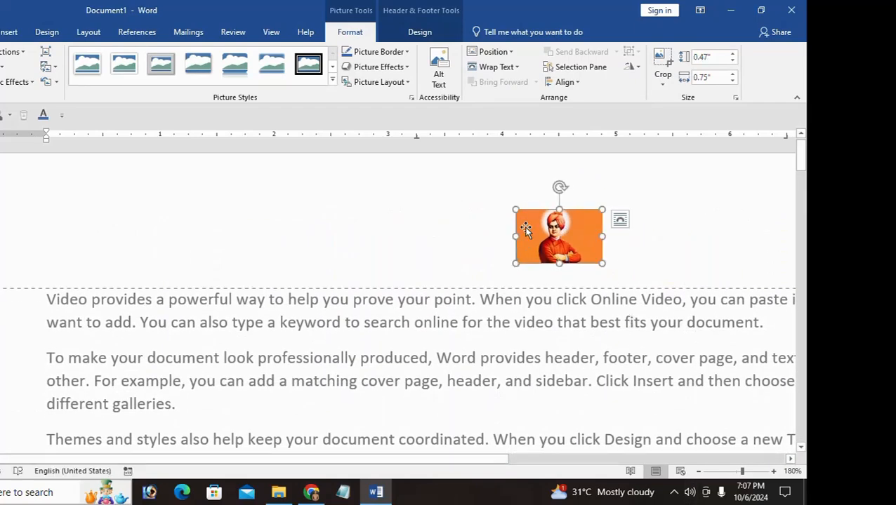
# Set text wrapping on the header picture and move it left, centred near the 3.2-inch ruler mark
pyautogui.click(500, 70)
pyautogui.click(513, 100)
pyautogui.moveTo(538, 225); pyautogui.dragTo(391, 206)
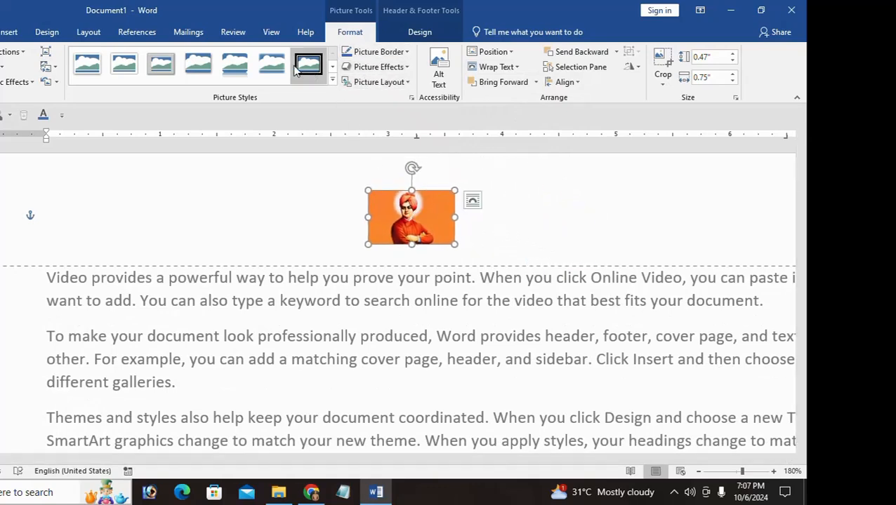
# Apply the metal oval picture style, enlarge the header picture to about 0.69" high by 1.11" wide, and close the header
pyautogui.click(332, 79)
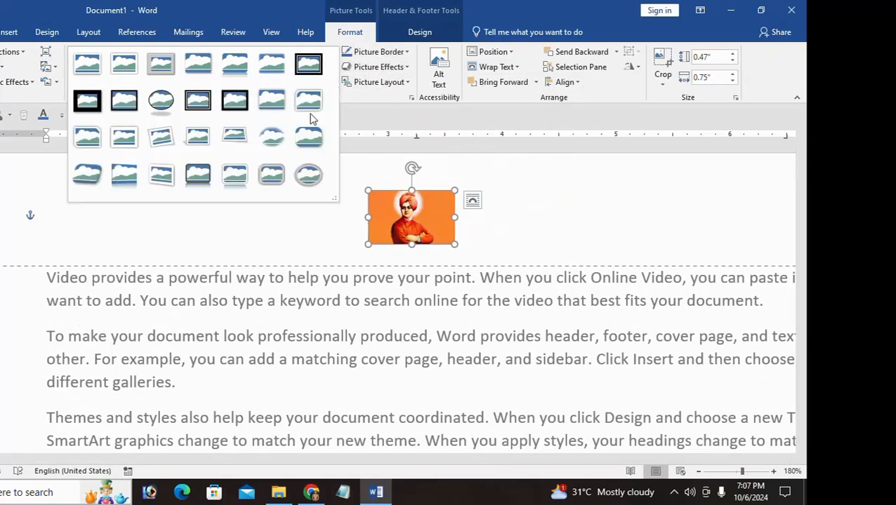
pyautogui.click(304, 180)
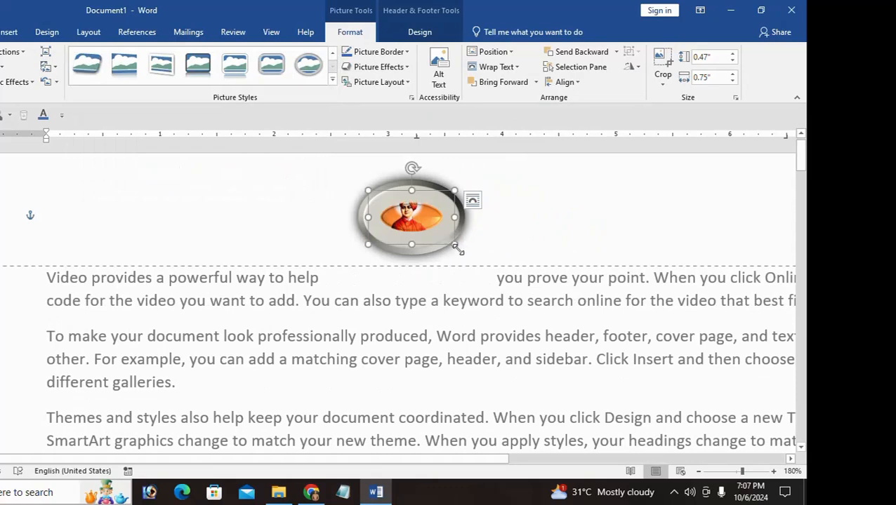
pyautogui.moveTo(455, 246); pyautogui.dragTo(480, 276)
pyautogui.moveTo(466, 242); pyautogui.dragTo(456, 212)
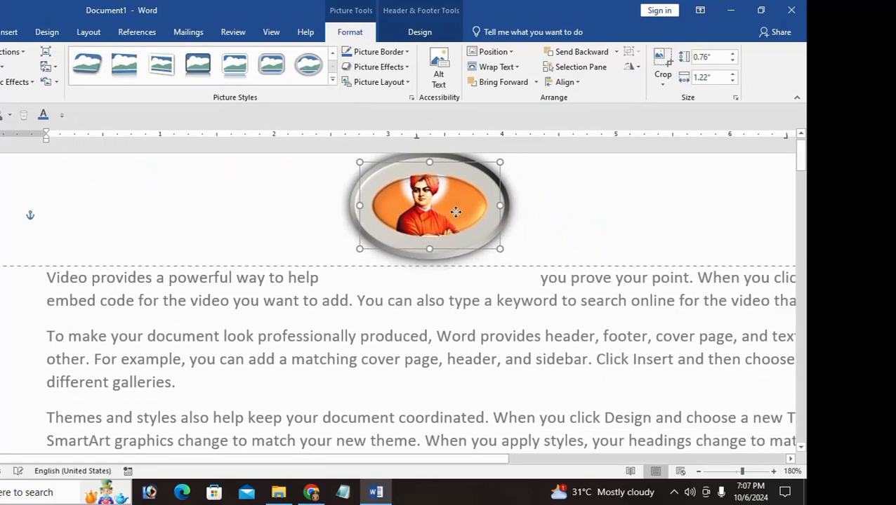
pyautogui.moveTo(498, 247); pyautogui.dragTo(478, 225)
pyautogui.click(552, 227)
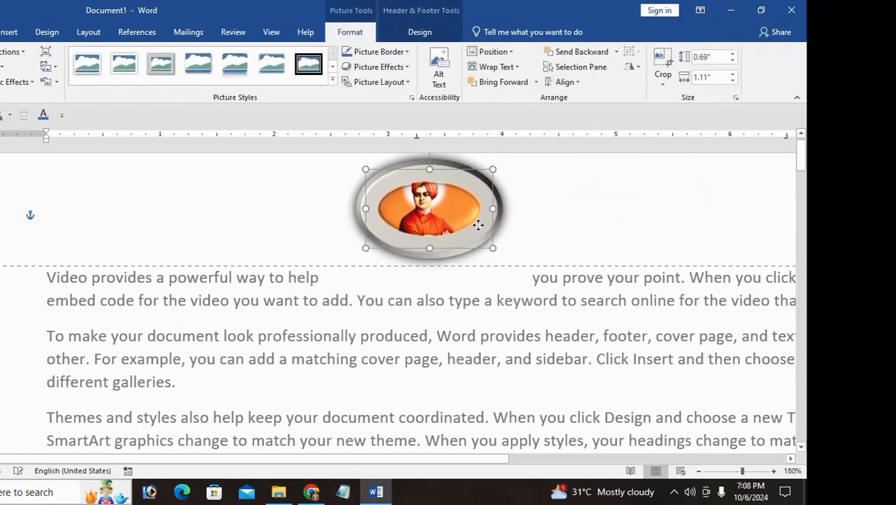
pyautogui.press('Escape')
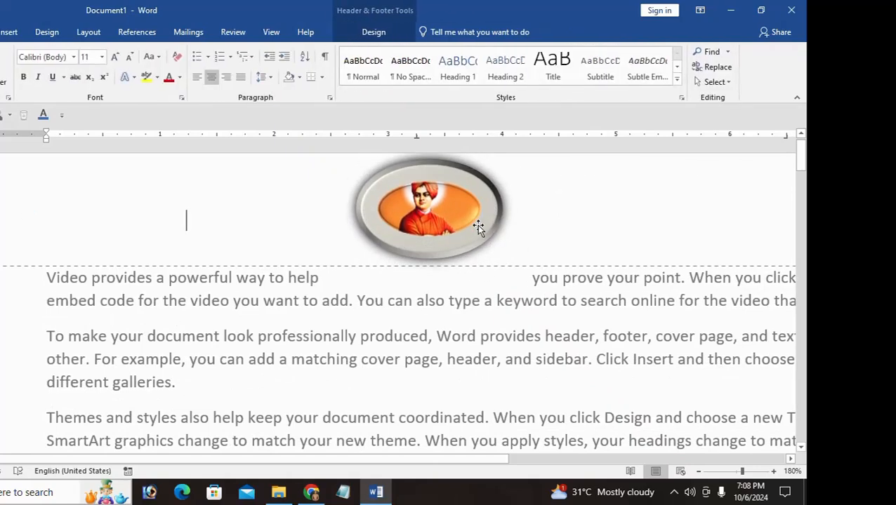
pyautogui.click(373, 32)
pyautogui.click(586, 73)
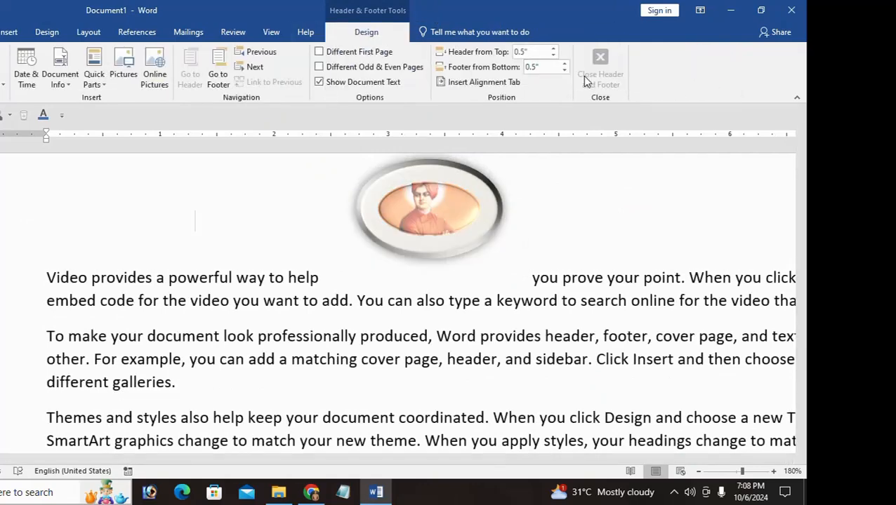
# Delete the oval picture from the header on a following page and return to the document body
pyautogui.scroll(-15, 400, 241)
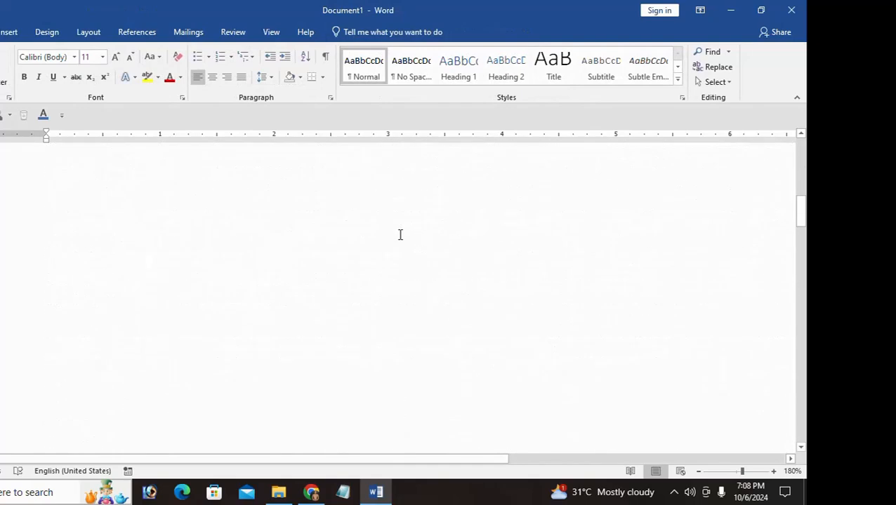
pyautogui.scroll(-5, 399, 238)
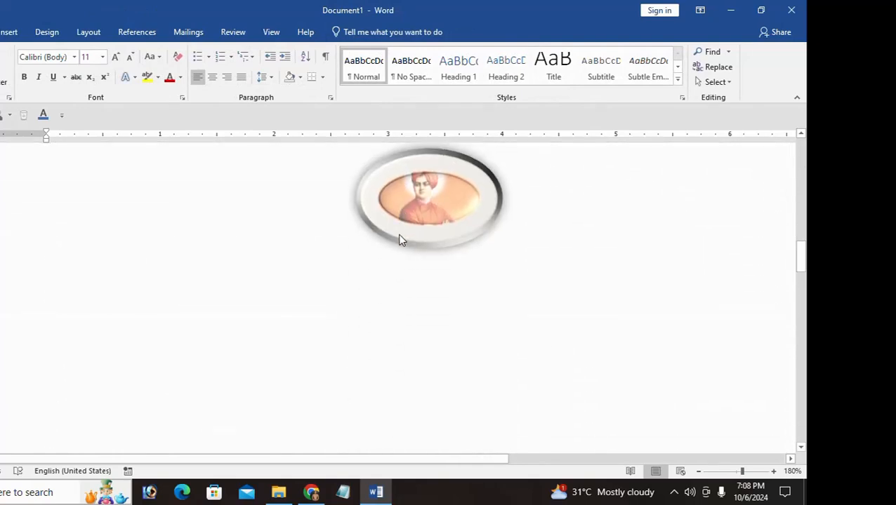
pyautogui.scroll(-5, 396, 291)
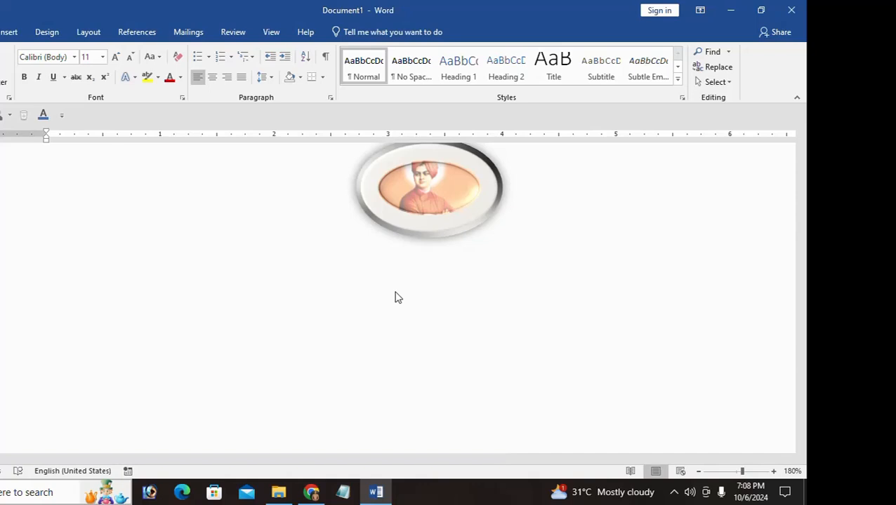
pyautogui.doubleClick(463, 202)
pyautogui.click(463, 200)
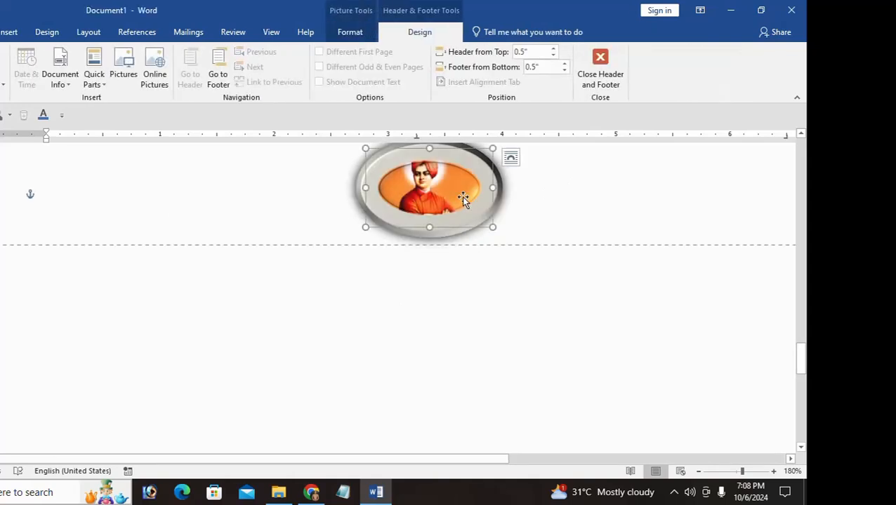
pyautogui.press('Delete')
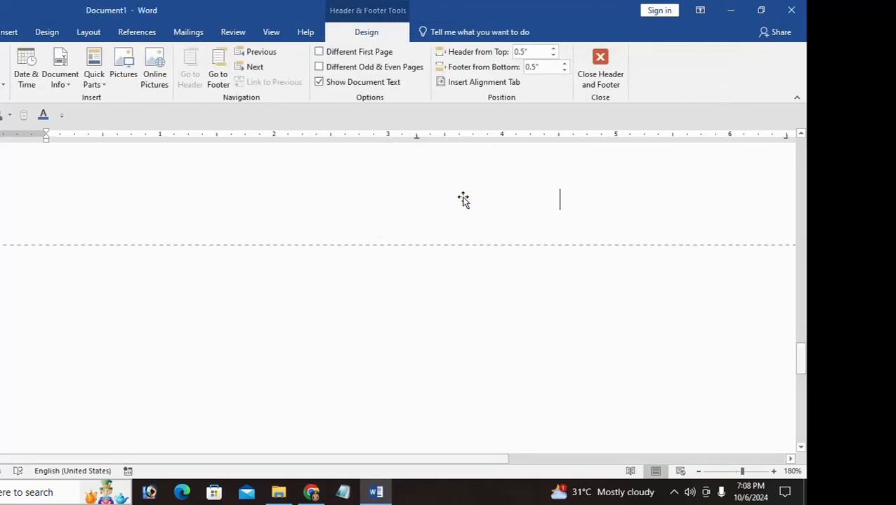
pyautogui.doubleClick(269, 320)
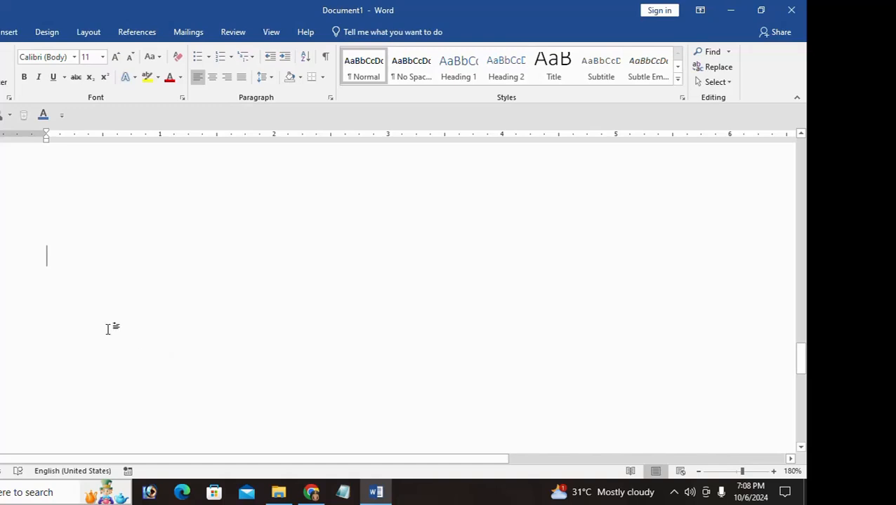
# Insert a Blank header with the text "English" and move the cursor to the header's centre tab stop
pyautogui.click(7, 32)
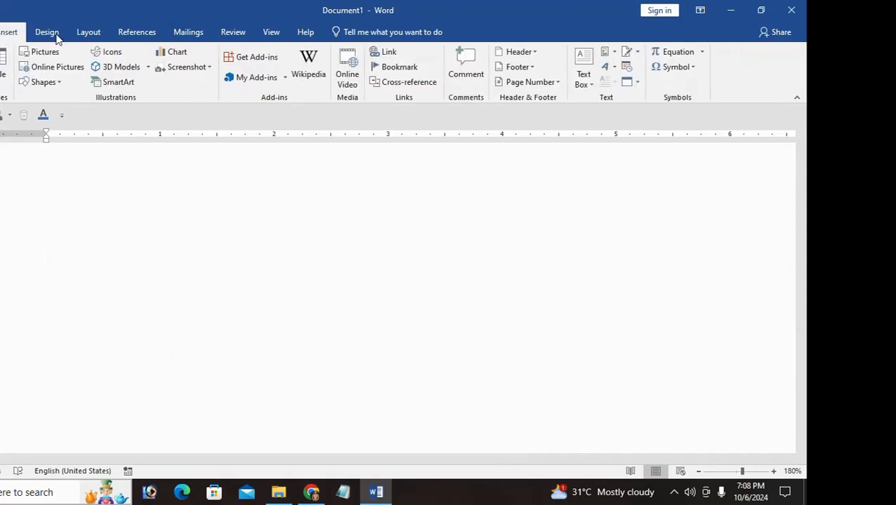
pyautogui.click(519, 52)
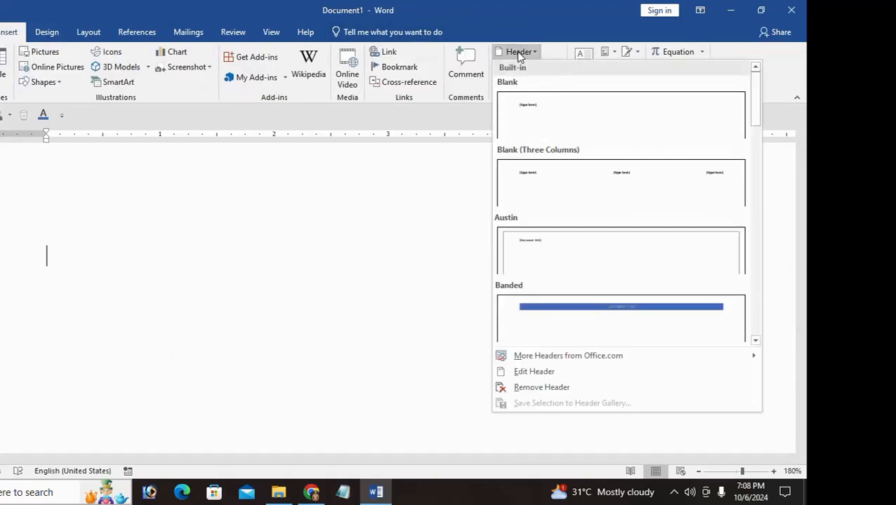
pyautogui.click(540, 120)
pyautogui.write('english')
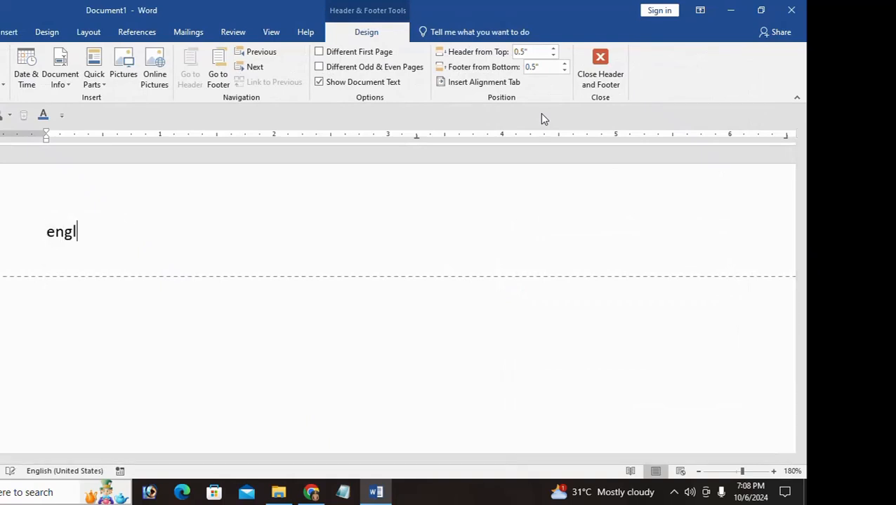
pyautogui.press('Tab')
pyautogui.press('Tab')
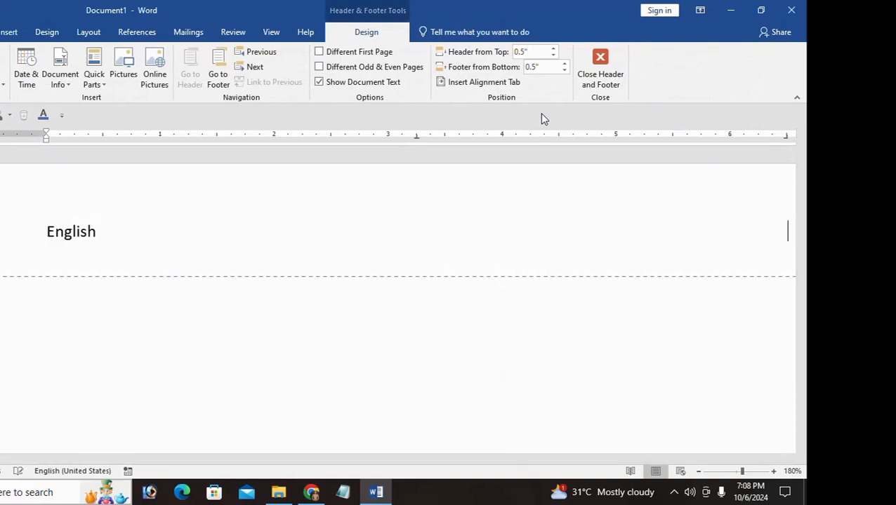
pyautogui.press('BackSpace')
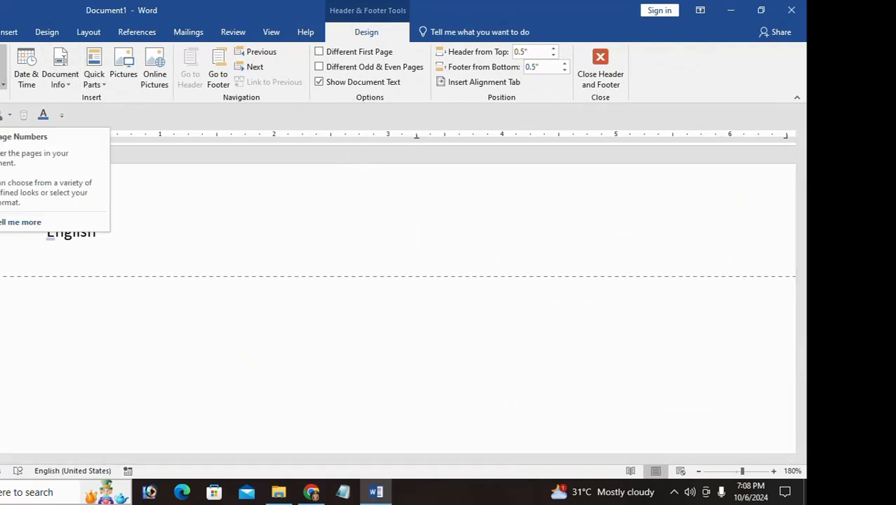
# Try the Plain Number 1 top-of-page number in the header and undo it
pyautogui.click(2, 79)
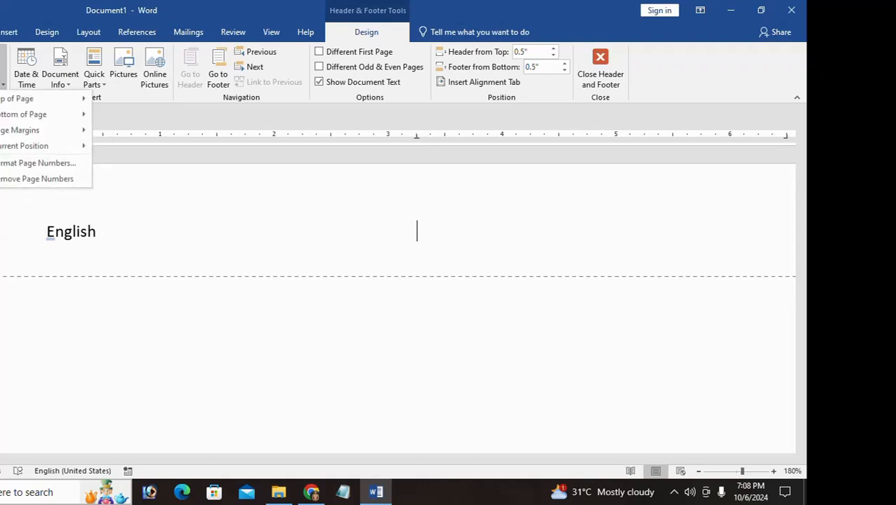
pyautogui.moveTo(2, 100)
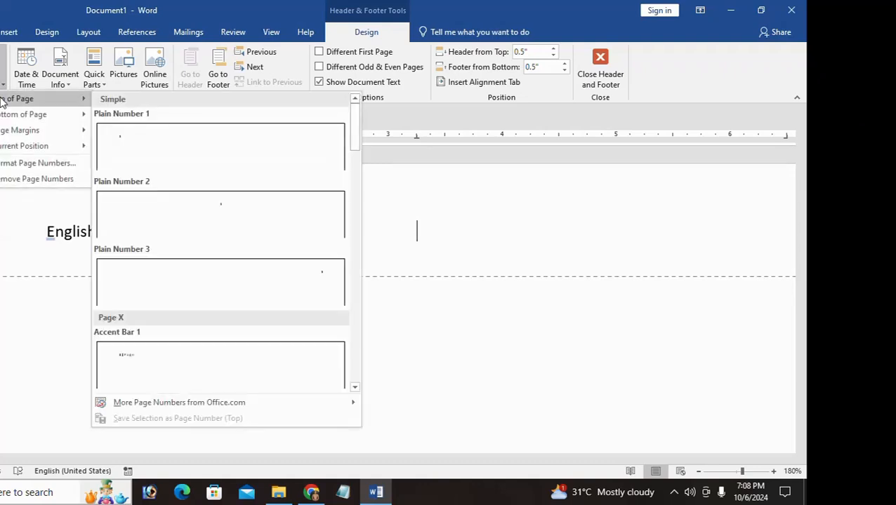
pyautogui.click(158, 145)
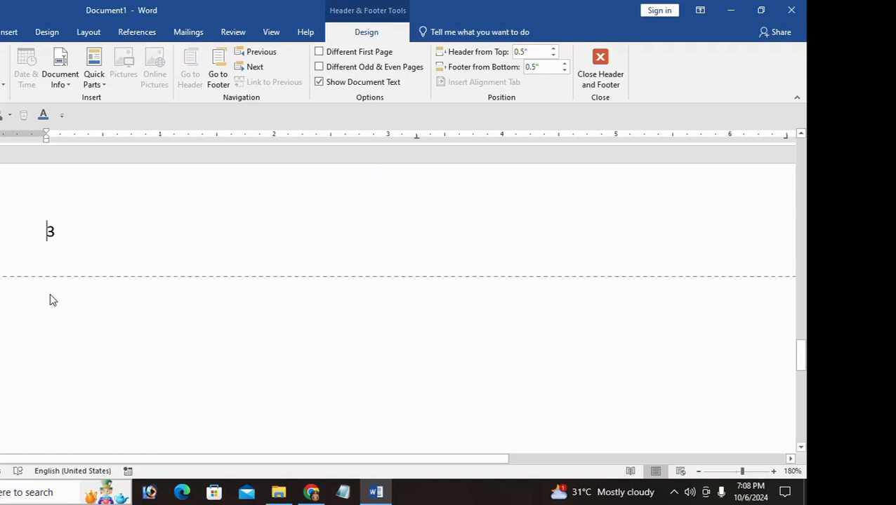
pyautogui.hotkey('ctrl', 'z')
# Try the Plain Number 2 top-of-page number in the header and undo it
pyautogui.click(3, 79)
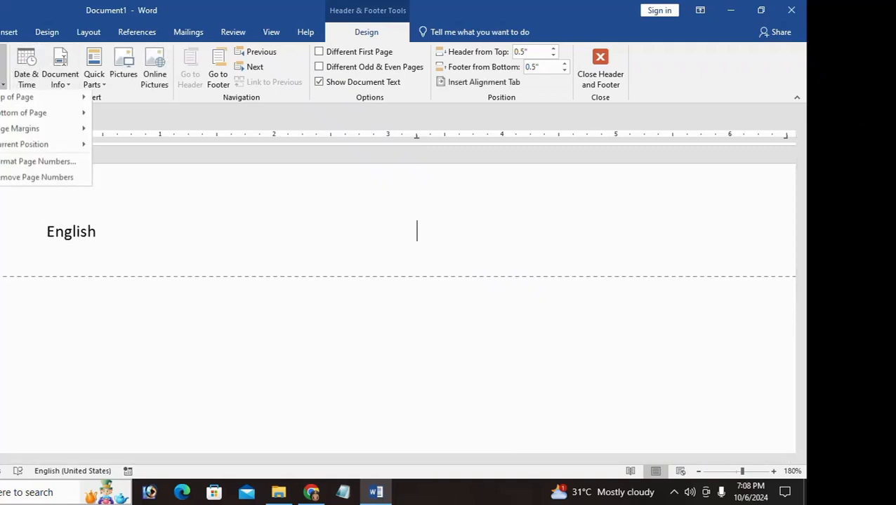
pyautogui.moveTo(20, 104)
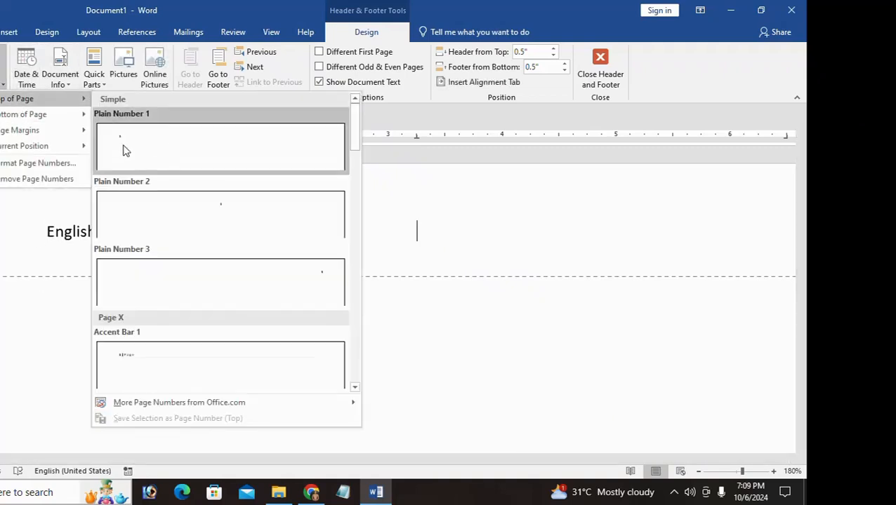
pyautogui.click(255, 224)
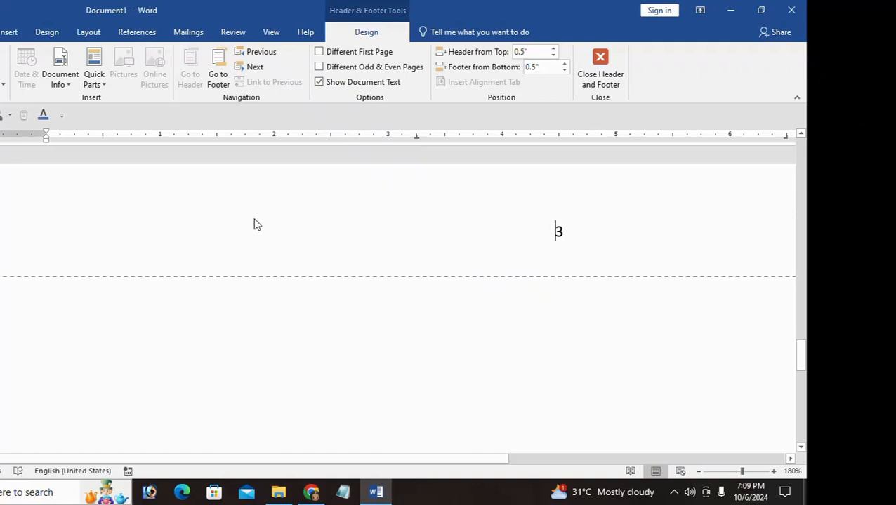
pyautogui.hotkey('ctrl', 'z')
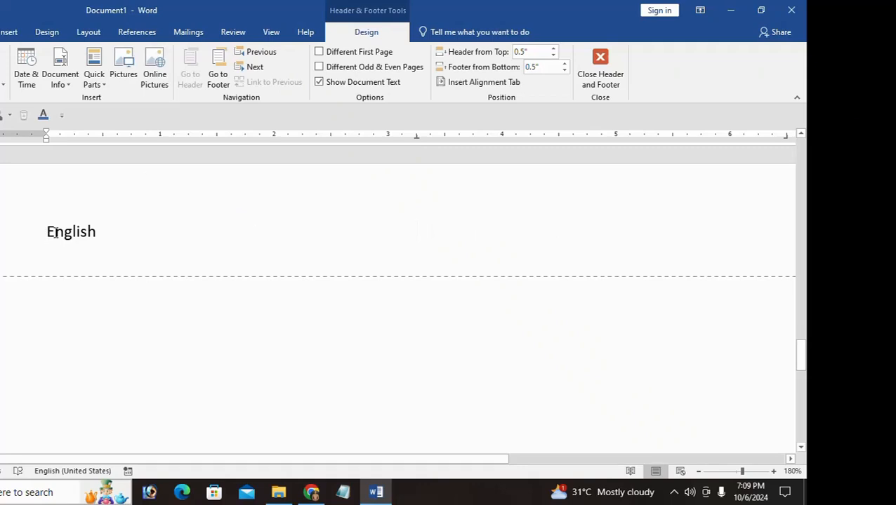
# Insert a Plain Number page number at the header's current centre position, close the header and check the preceding pages
pyautogui.click(2, 84)
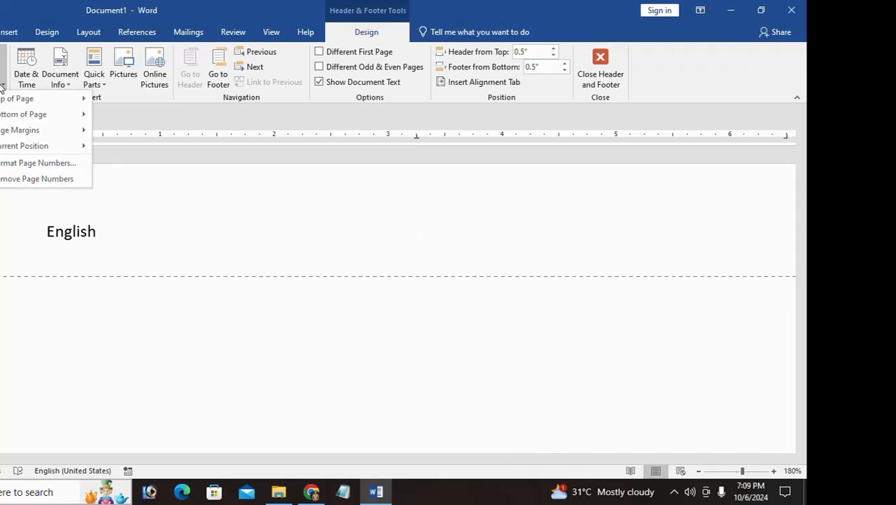
pyautogui.moveTo(21, 147)
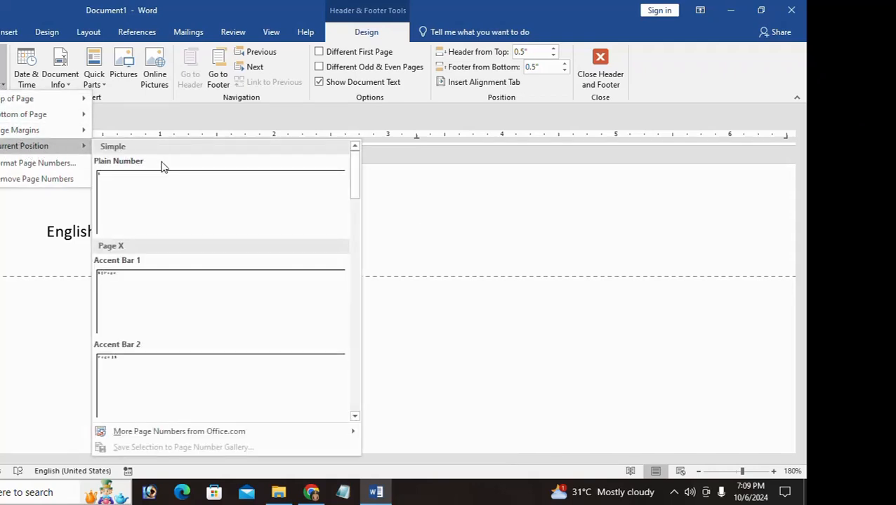
pyautogui.click(160, 202)
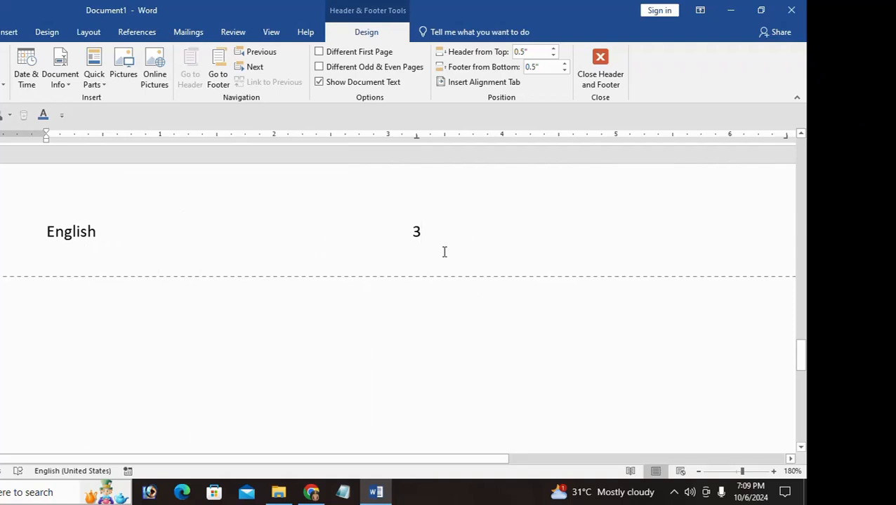
pyautogui.click(601, 80)
pyautogui.scroll(10, 417, 351)
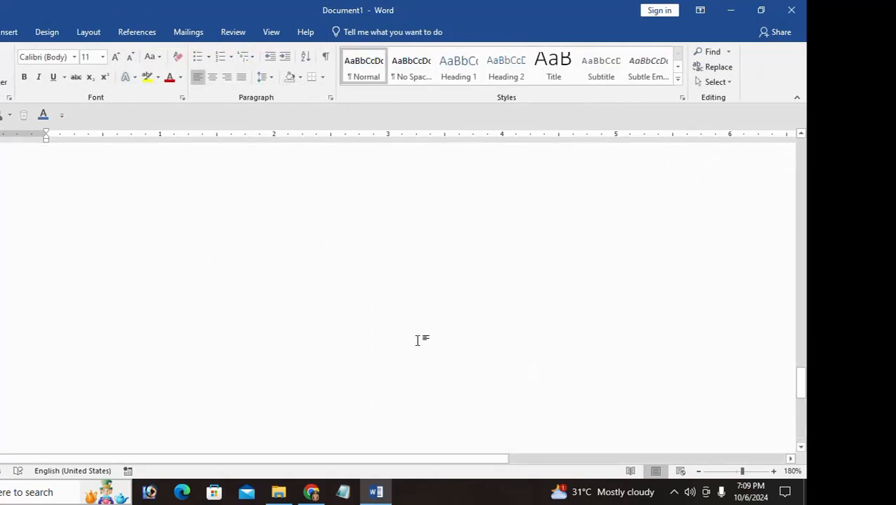
pyautogui.scroll(8, 418, 340)
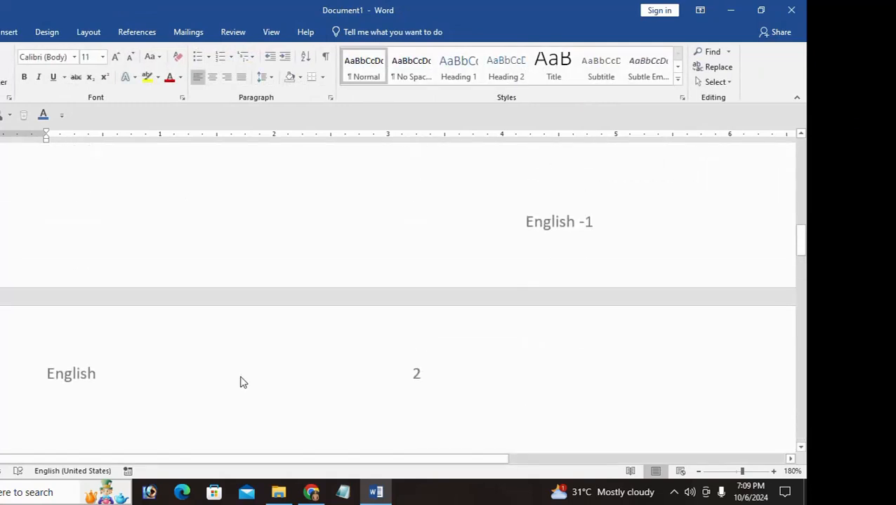
pyautogui.scroll(10, 506, 327)
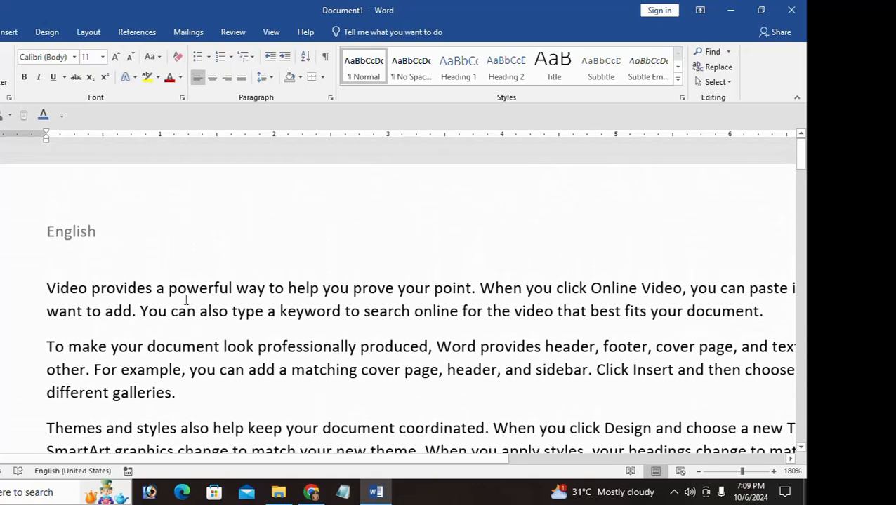
pyautogui.scroll(-15, 187, 302)
pyautogui.hscroll(3, 90, 323)
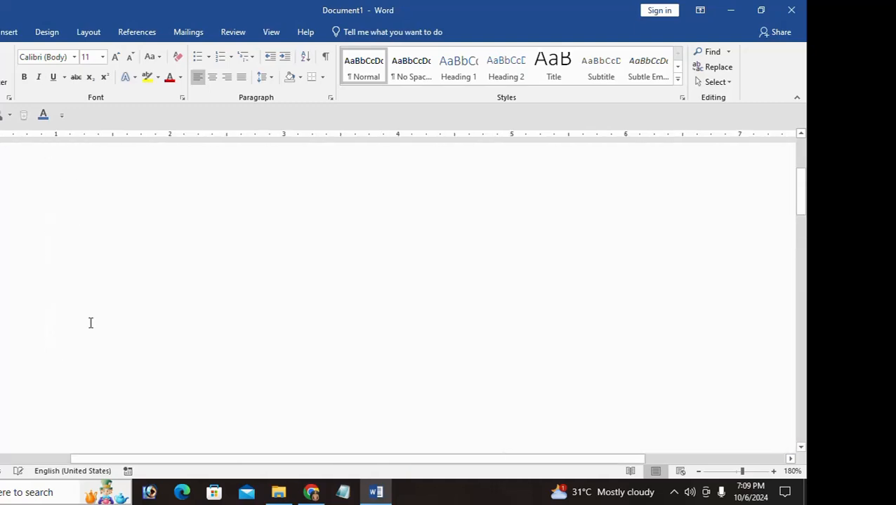
# Undo the earlier header and text edits back to an empty document and zoom out to 100%
pyautogui.hotkey('ctrl', 'z')
pyautogui.hotkey('ctrl', 'z')
pyautogui.hotkey('ctrl', 'z')
pyautogui.hotkey('ctrl', 'z')
pyautogui.hotkey('ctrl', 'z')
pyautogui.hotkey('ctrl', 'z')
pyautogui.scroll(4, 110, 278)
pyautogui.scroll(2, 101, 275)
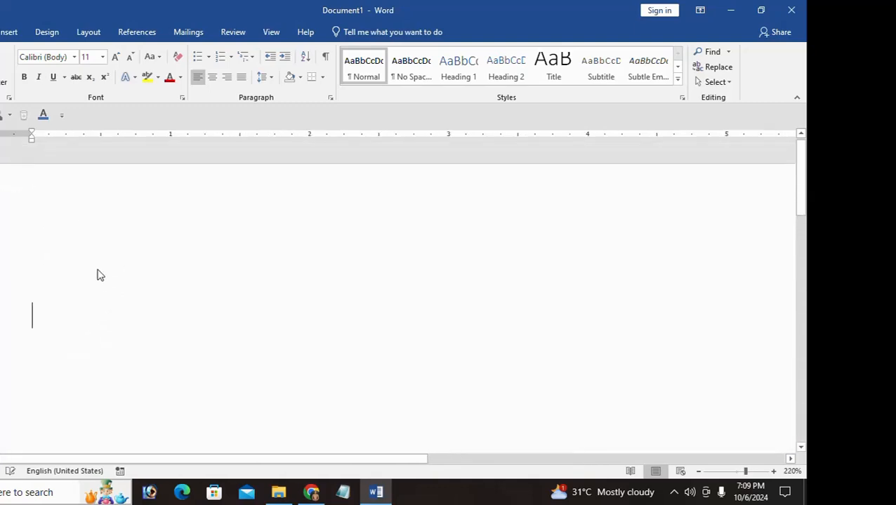
pyautogui.scroll(-12, 100, 275)
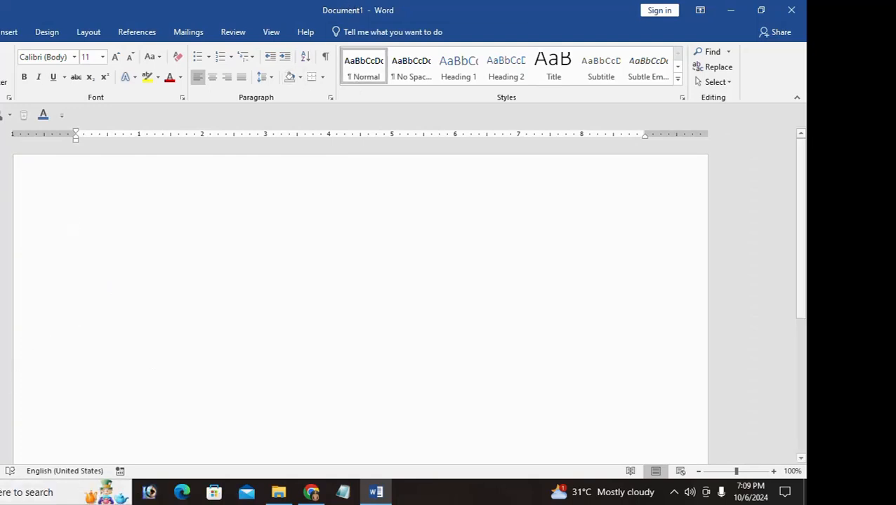
# Add a series of page breaks to build a document of blank pages
pyautogui.click(9, 32)
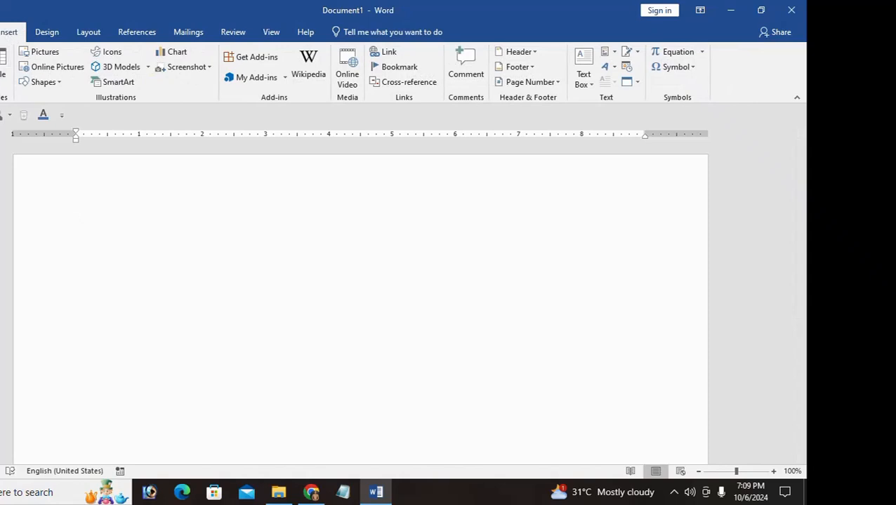
pyautogui.hotkey('ctrl', 'Return')
pyautogui.hotkey('ctrl', 'Return')
pyautogui.hotkey('ctrl', 'Return')
pyautogui.hotkey('ctrl', 'Return')
pyautogui.hotkey('ctrl', 'Return')
pyautogui.hotkey('ctrl', 'Return')
pyautogui.hotkey('ctrl', 'Return')
pyautogui.hotkey('ctrl', 'Return')
pyautogui.hotkey('ctrl', 'Return')
pyautogui.hotkey('ctrl', 'Return')
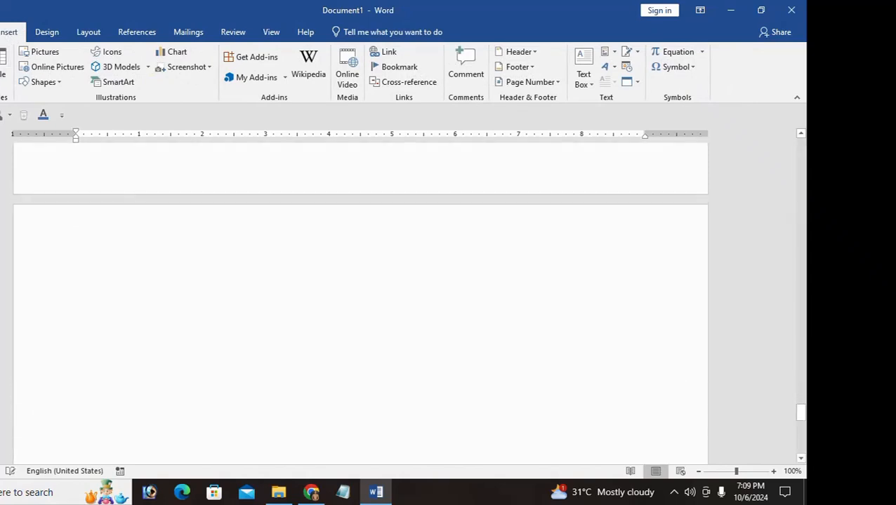
pyautogui.hotkey('ctrl', 'Return')
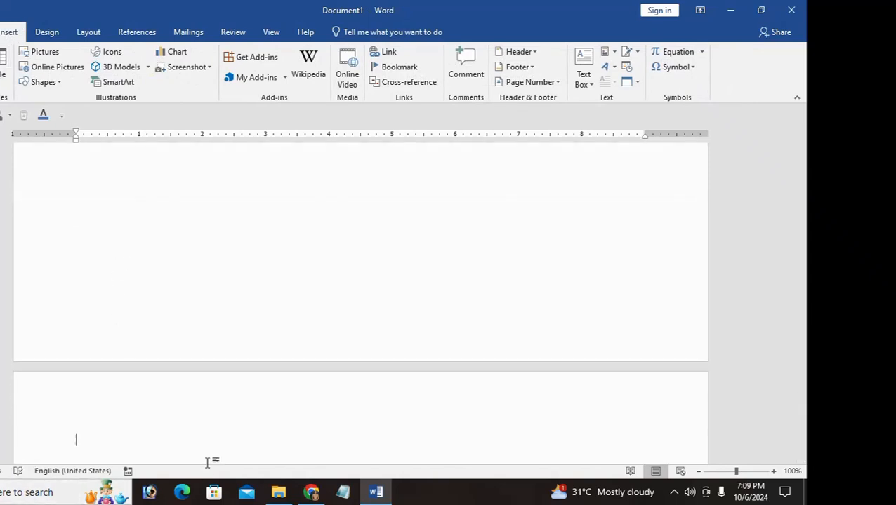
pyautogui.scroll(3, 231, 251)
pyautogui.scroll(1, 314, 99)
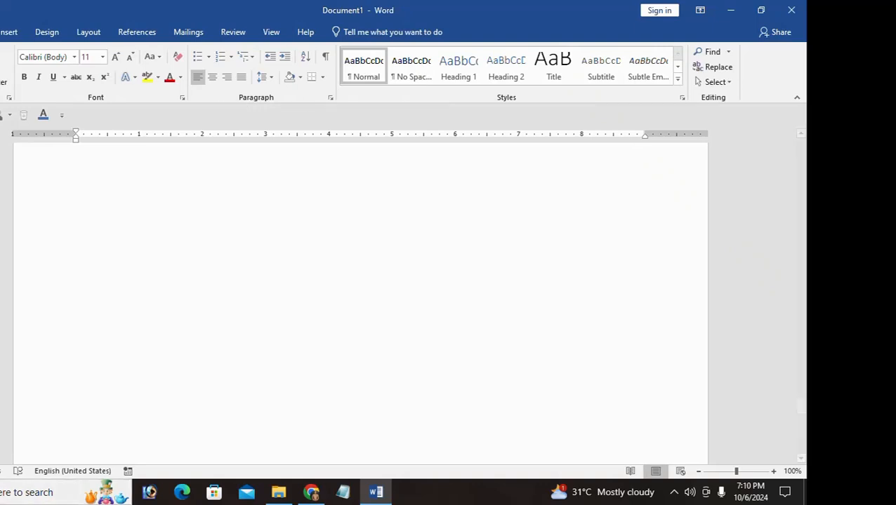
# Insert a Blank header containing the text "english"
pyautogui.click(8, 31)
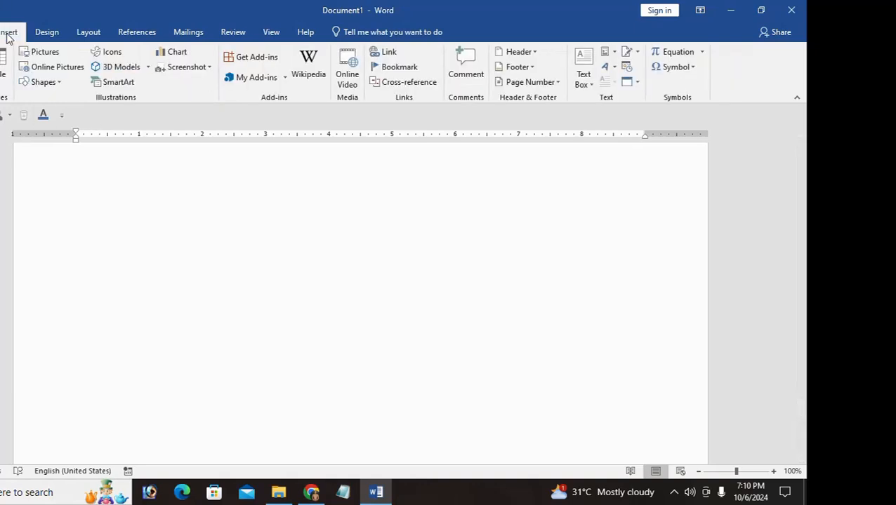
pyautogui.click(518, 53)
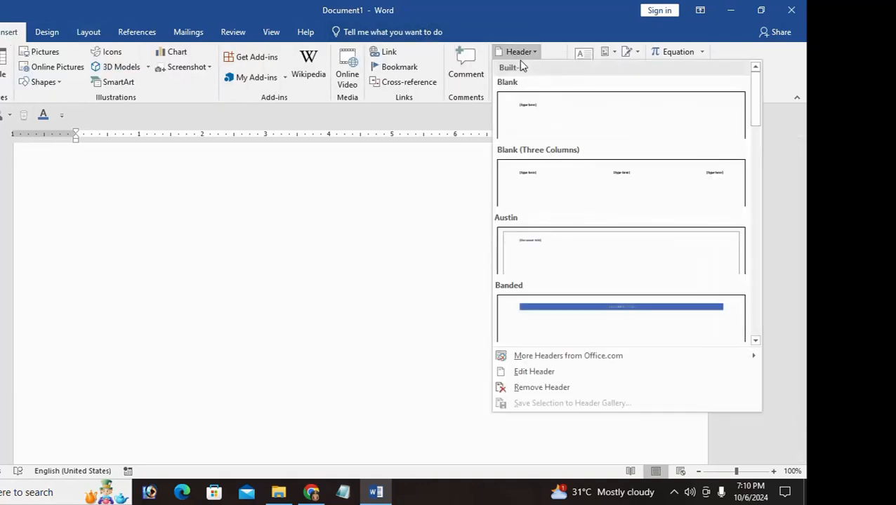
pyautogui.click(530, 120)
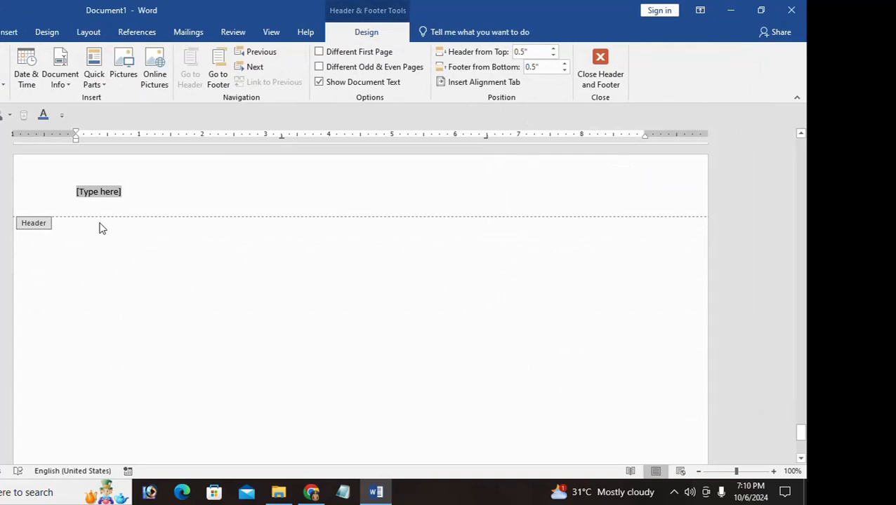
pyautogui.write('english')
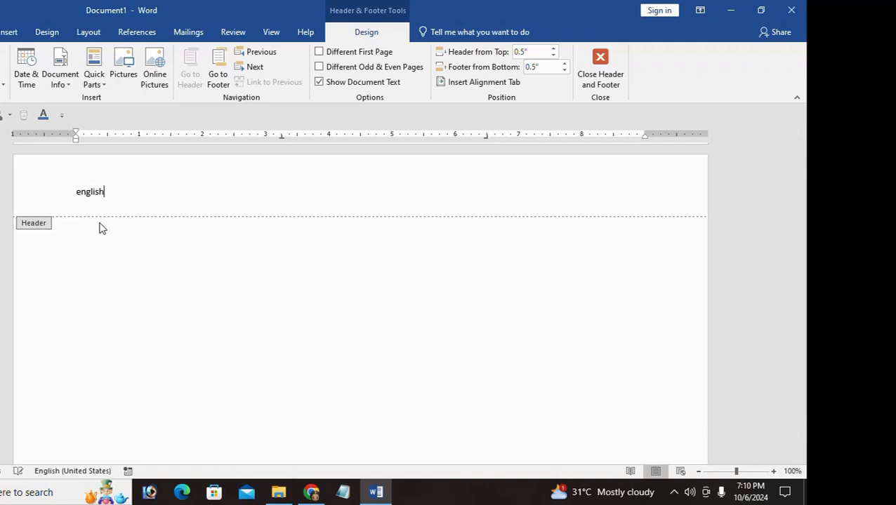
# Enlarge the "english" header text by several points and close the header
pyautogui.hotkey('ctrl', 'a')
pyautogui.hotkey('ctrl', ']')
pyautogui.hotkey('ctrl', ']')
pyautogui.hotkey('ctrl', ']')
pyautogui.hotkey('ctrl', ']')
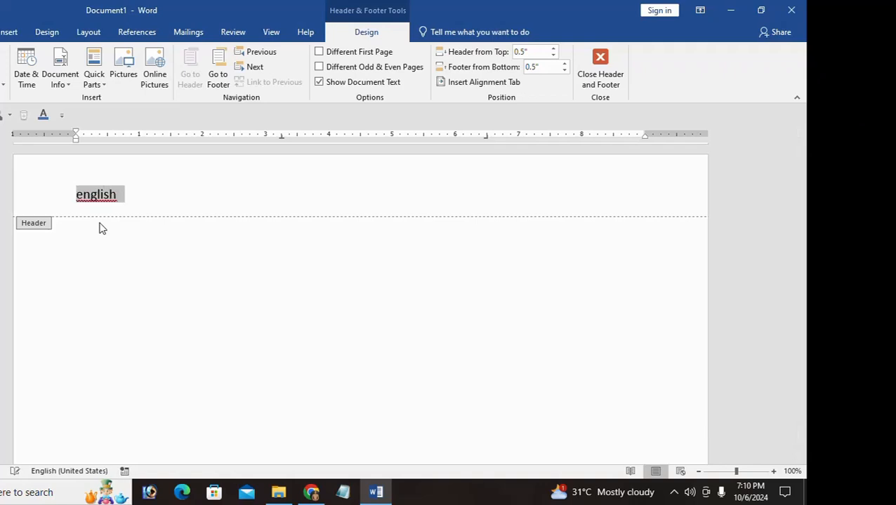
pyautogui.scroll(6, 146, 240)
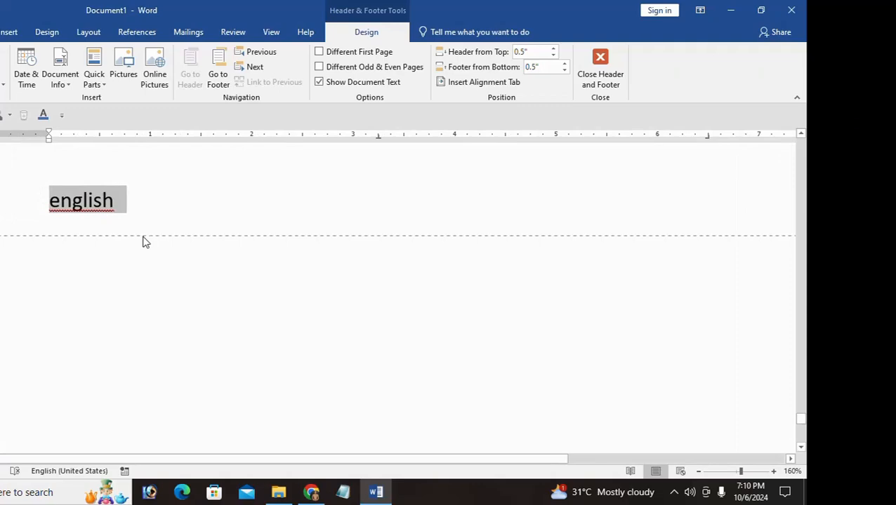
pyautogui.click(601, 70)
# Examine the header across the document's pages and place the cursor in the body of a middle page
pyautogui.scroll(3, 226, 146)
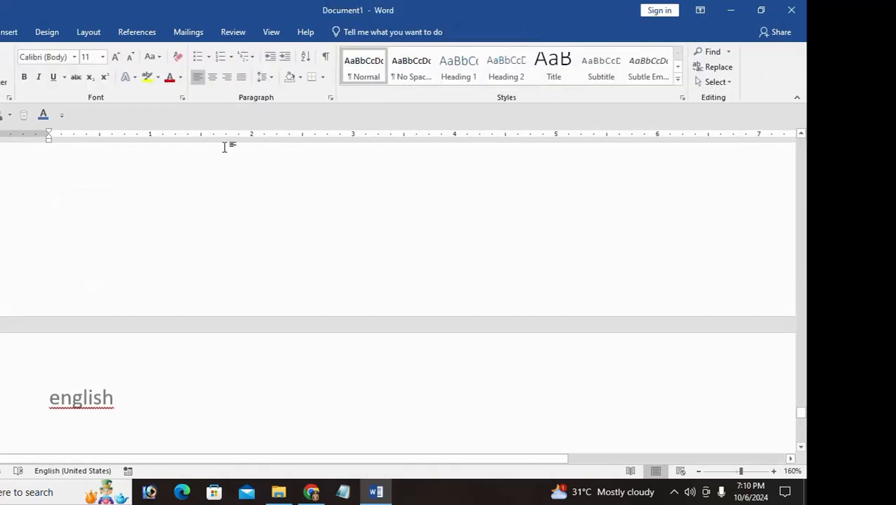
pyautogui.scroll(-5, 228, 210)
pyautogui.scroll(3, 227, 211)
pyautogui.scroll(-3, 227, 211)
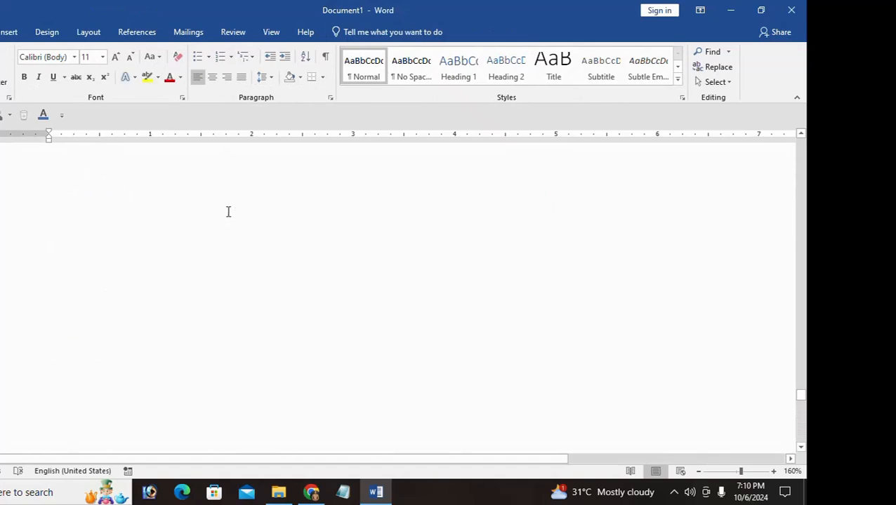
pyautogui.scroll(20, 228, 212)
pyautogui.scroll(15, 227, 211)
pyautogui.scroll(15, 227, 211)
pyautogui.scroll(-20, 227, 212)
pyautogui.scroll(-10, 226, 216)
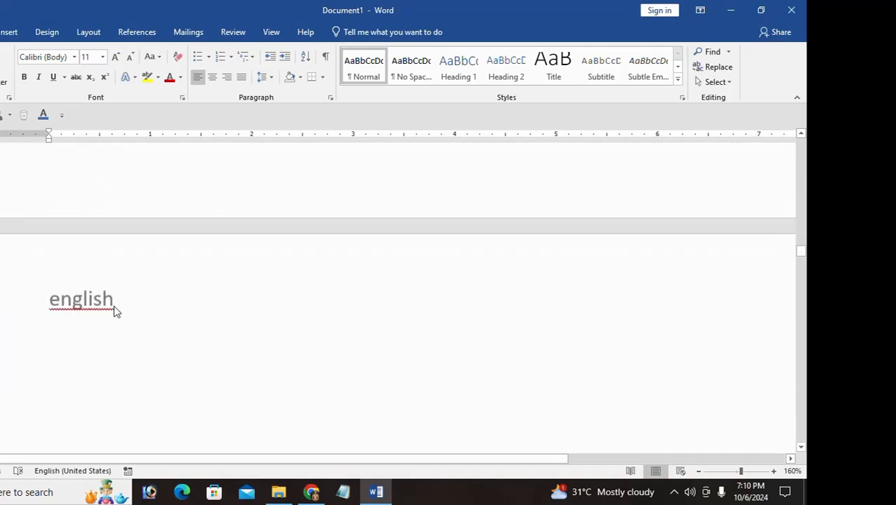
pyautogui.click(136, 363)
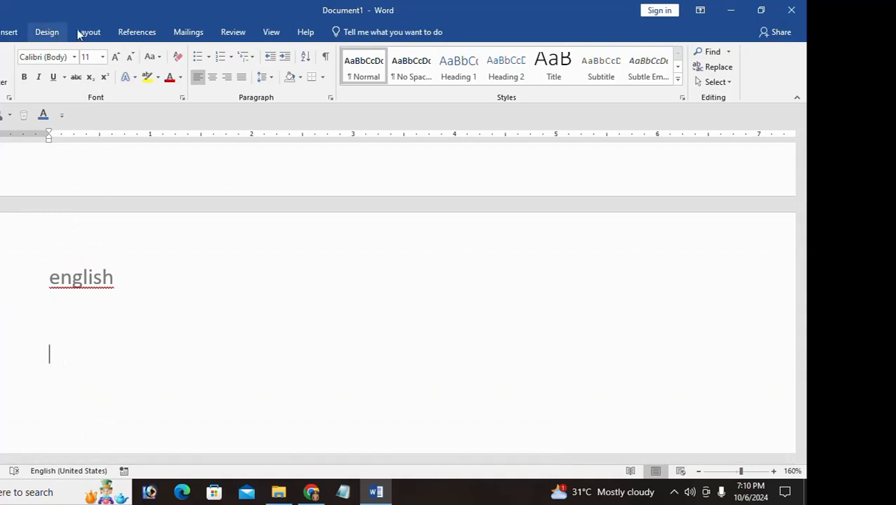
# Insert a Next Page section break at the cursor in the middle page of the document
pyautogui.click(105, 33)
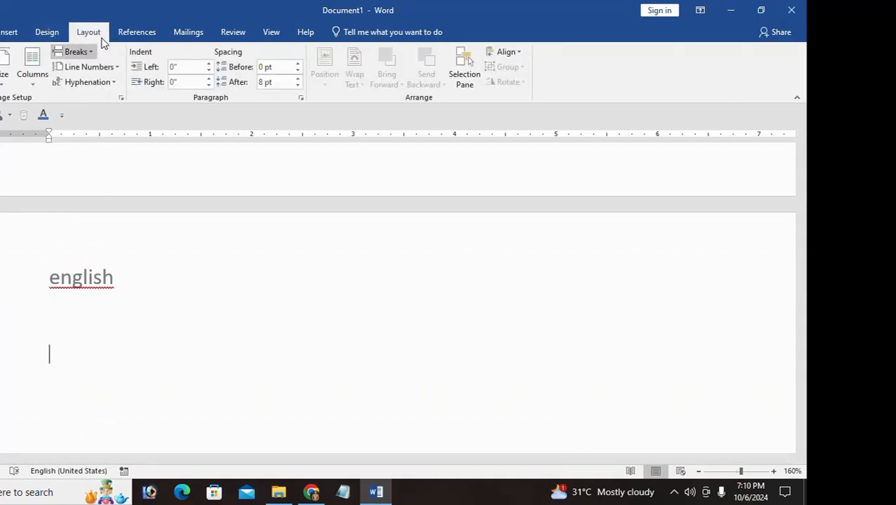
pyautogui.click(94, 52)
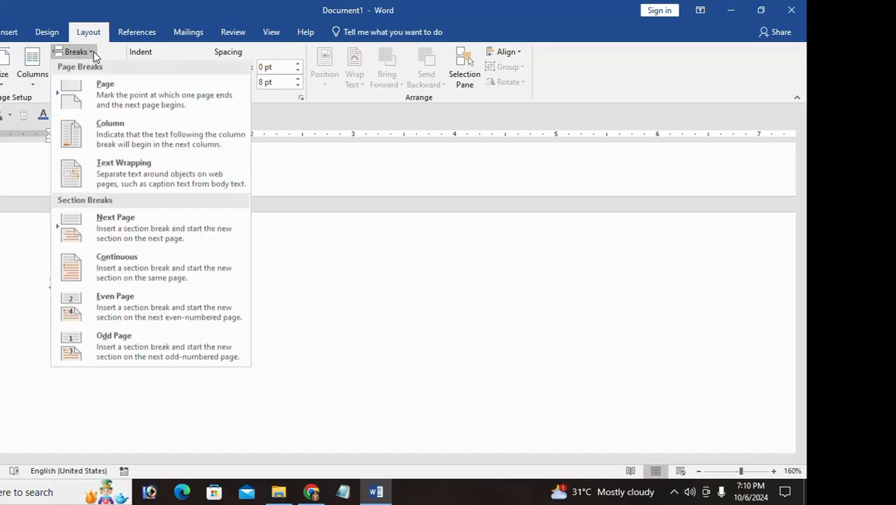
pyautogui.click(125, 233)
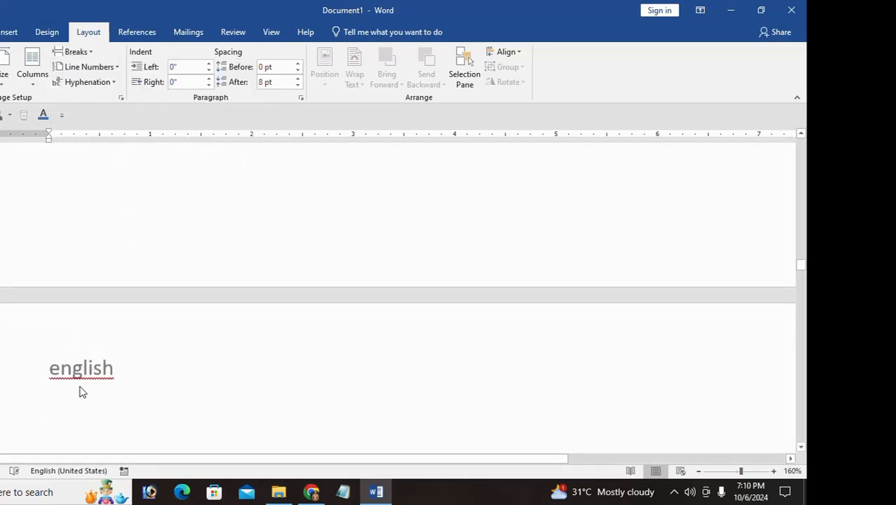
# Unlink the second section's header from the previous section, change its text to "English -1" and close the header
pyautogui.doubleClick(87, 372)
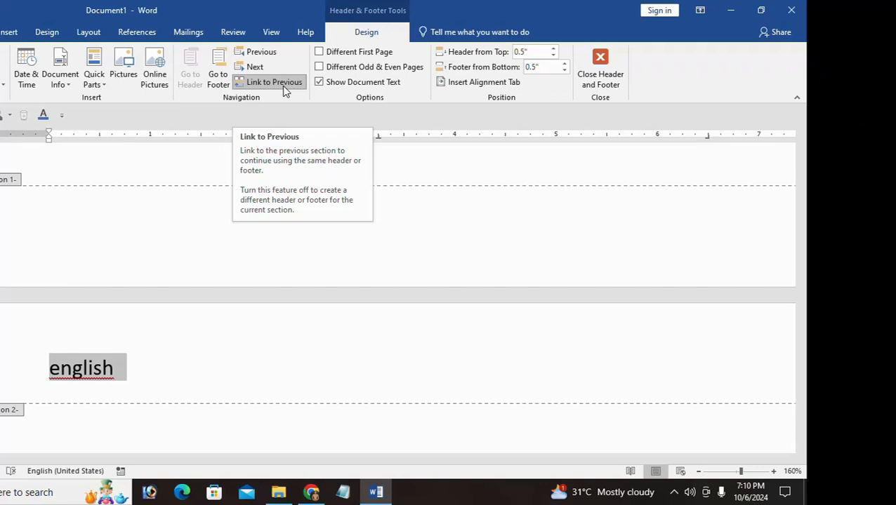
pyautogui.click(285, 91)
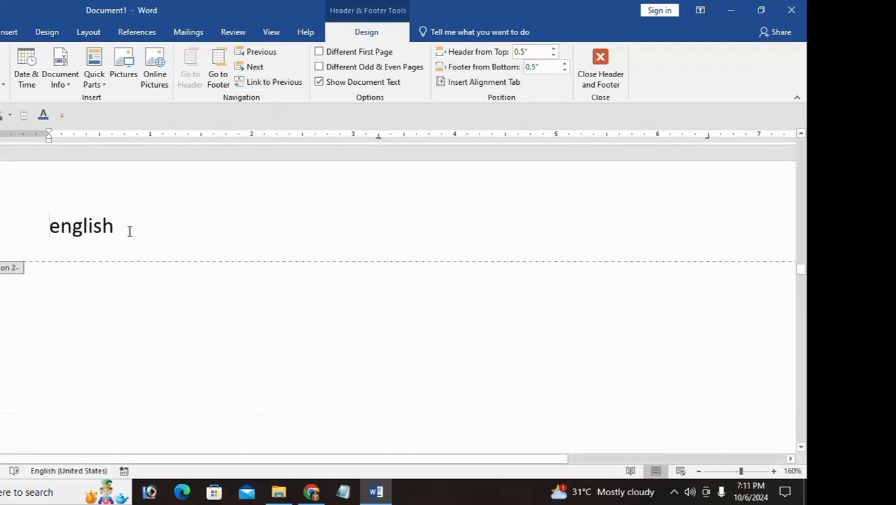
pyautogui.write('-1')
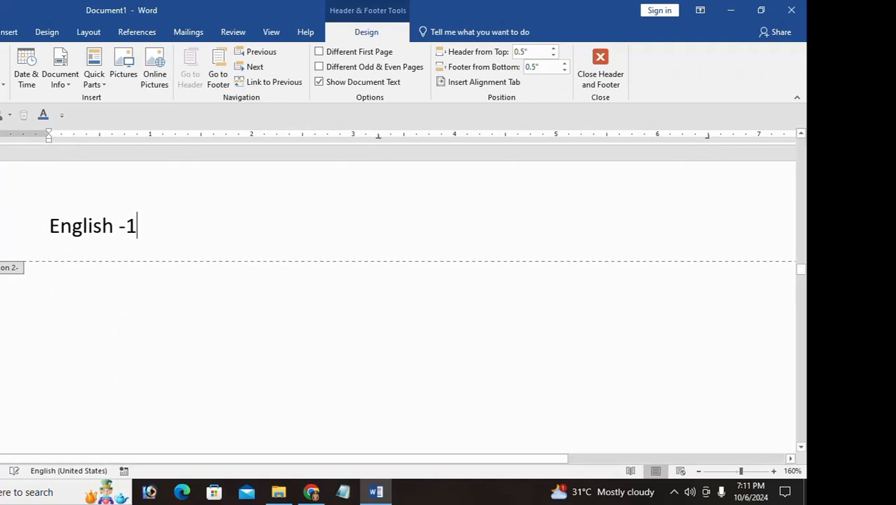
pyautogui.click(598, 77)
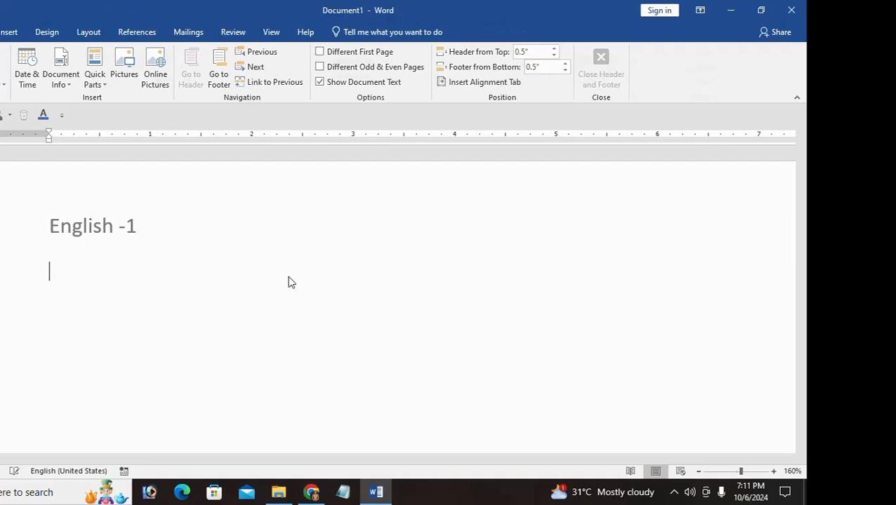
pyautogui.scroll(-2, 131, 229)
pyautogui.scroll(-15, 131, 230)
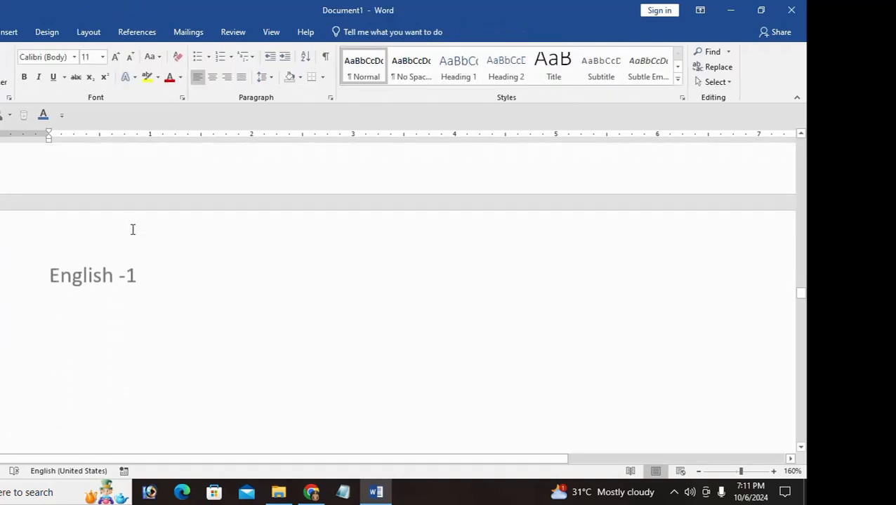
pyautogui.scroll(12, 132, 229)
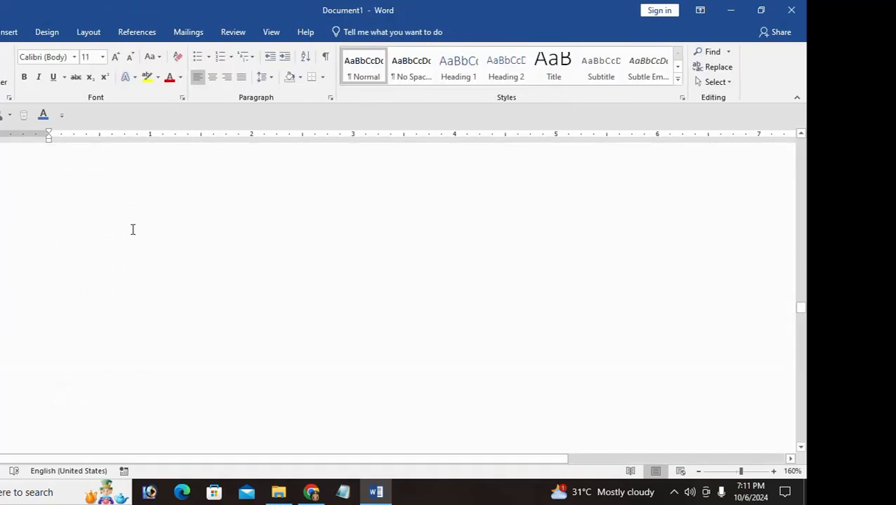